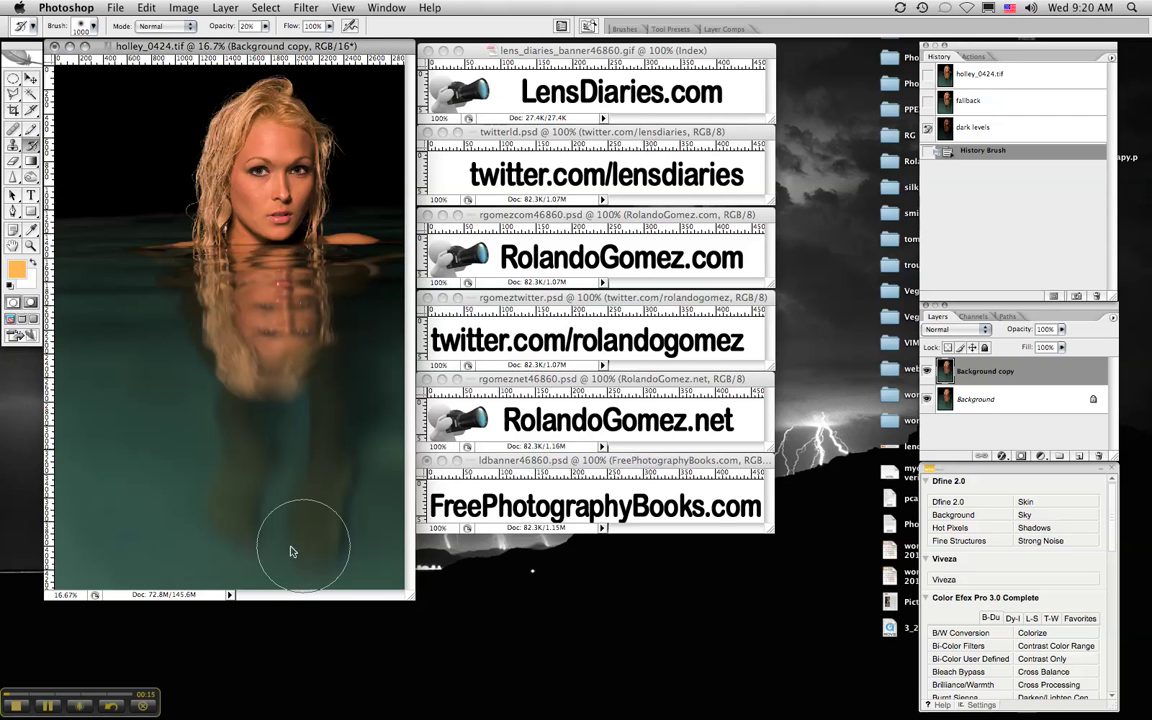
Darken the water around and below the reflection with 1000-pixel History Brush strokes at 20% opacity, sourced from the dark levels snapshot
mouse_move(107, 328)
left_mouse_down()
mouse_move(175, 506)
mouse_move(102, 355)
mouse_move(100, 420)
left_mouse_up()
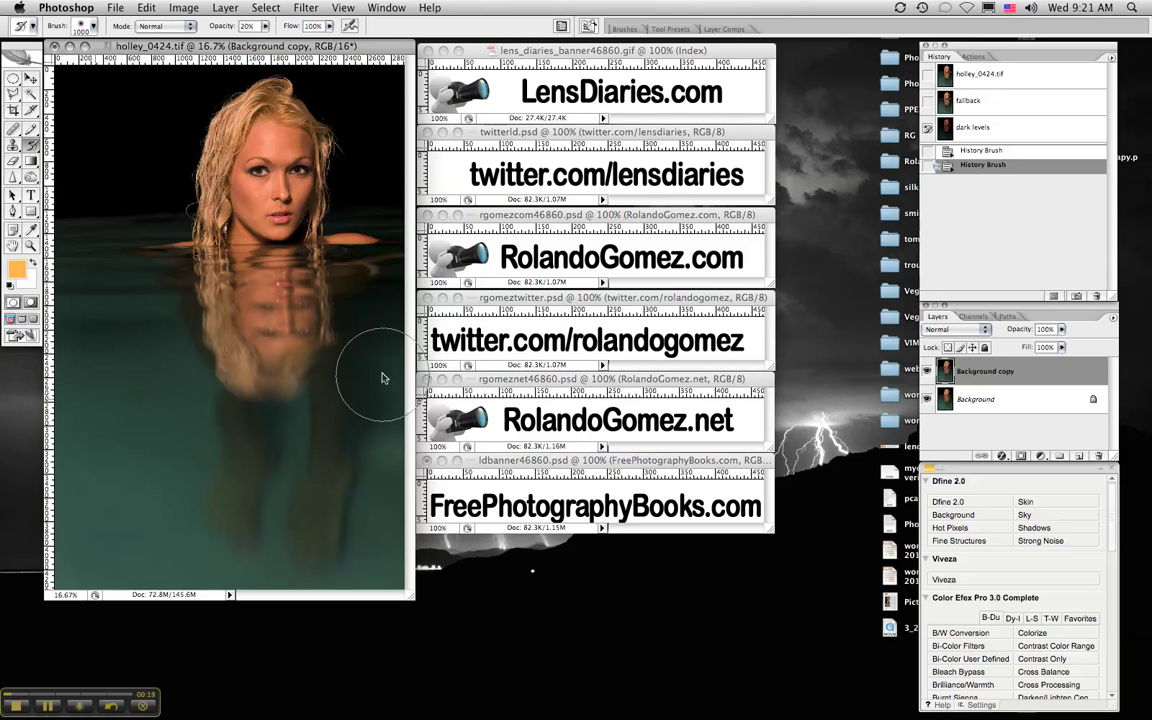
mouse_move(185, 551)
left_mouse_down()
mouse_move(92, 535)
mouse_move(103, 437)
mouse_move(86, 419)
mouse_move(94, 302)
left_mouse_up()
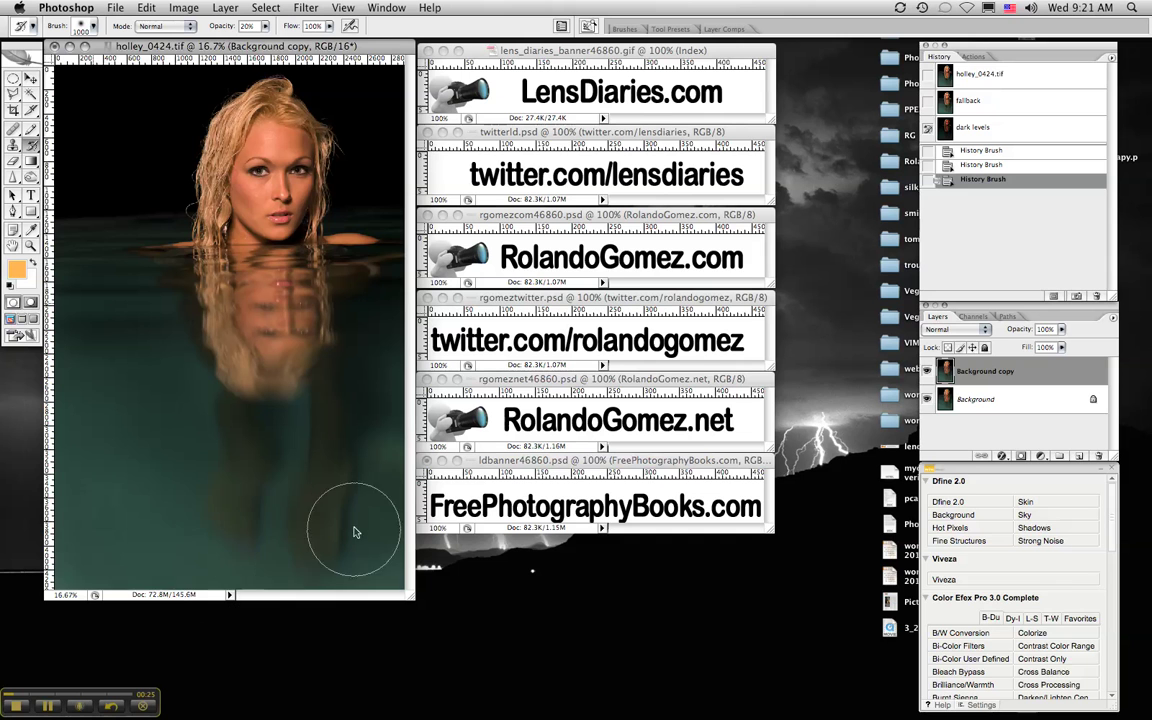
left_click_drag(355, 390, 195, 487)
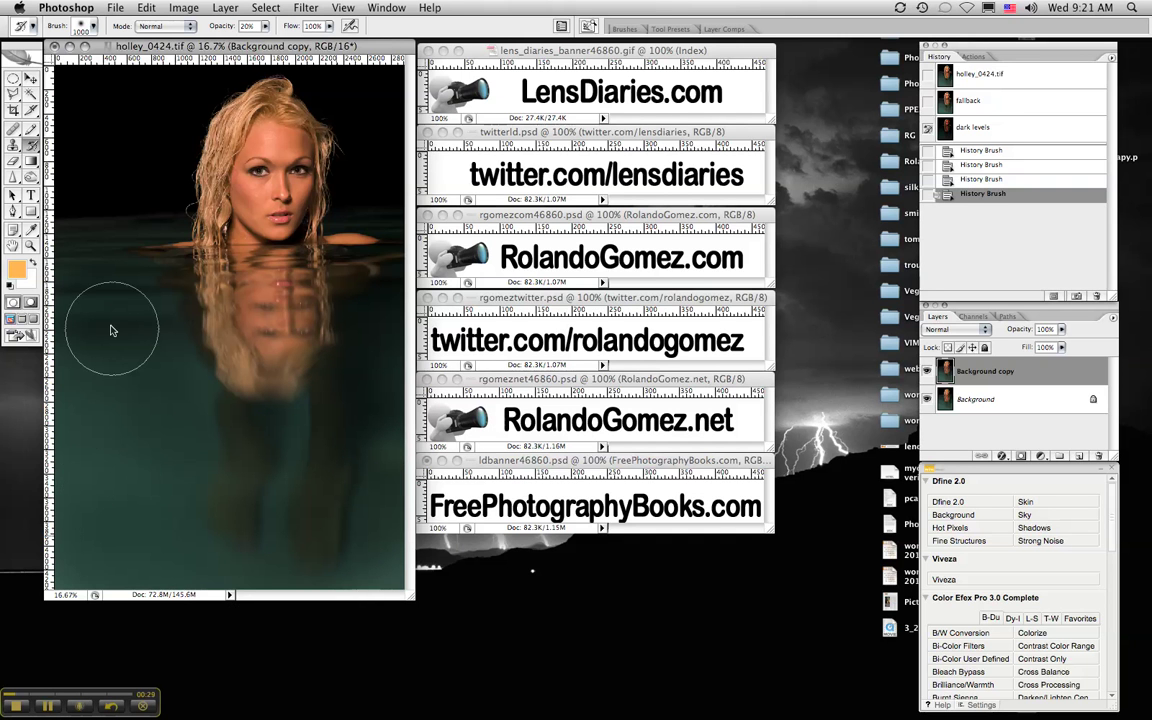
left_click_drag(103, 321, 97, 321)
left_click_drag(154, 373, 98, 442)
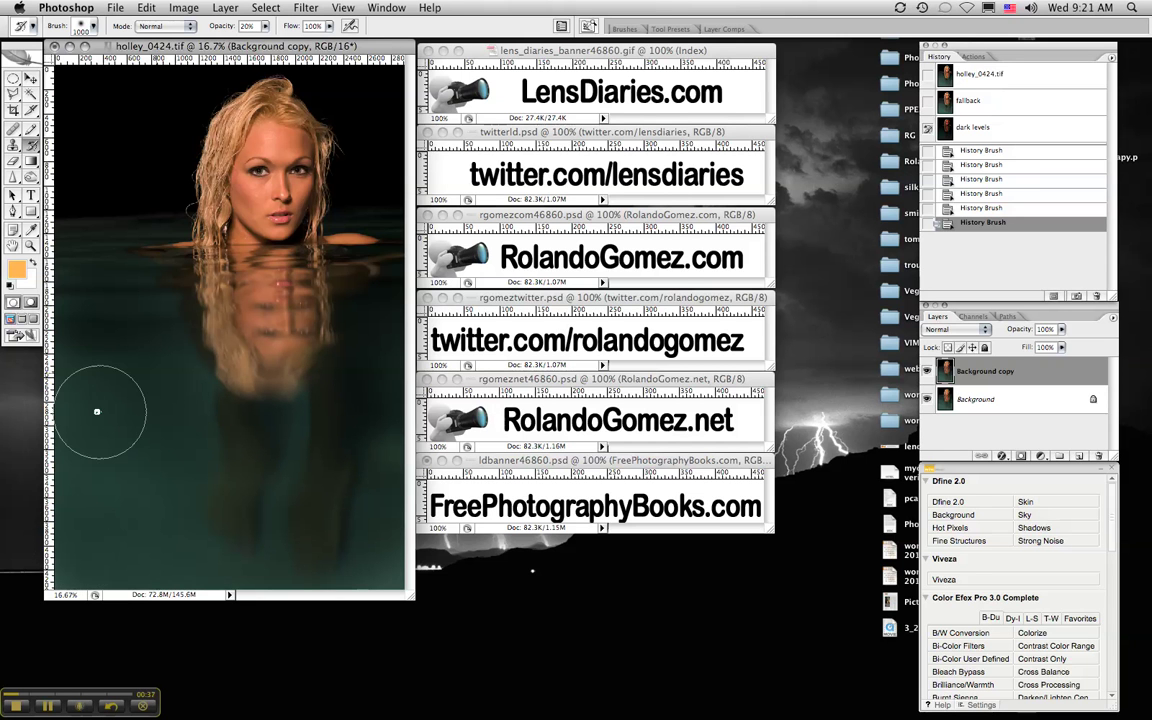
mouse_move(95, 406)
left_mouse_down()
mouse_move(284, 536)
mouse_move(373, 504)
left_mouse_up()
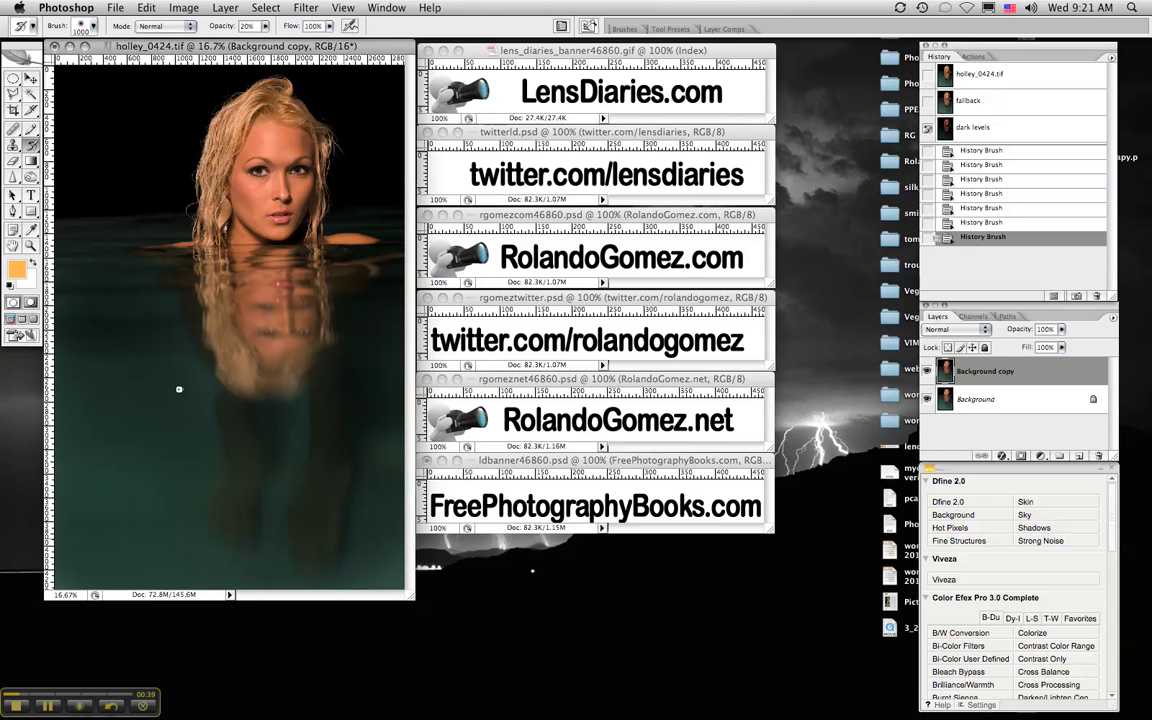
left_click(330, 522)
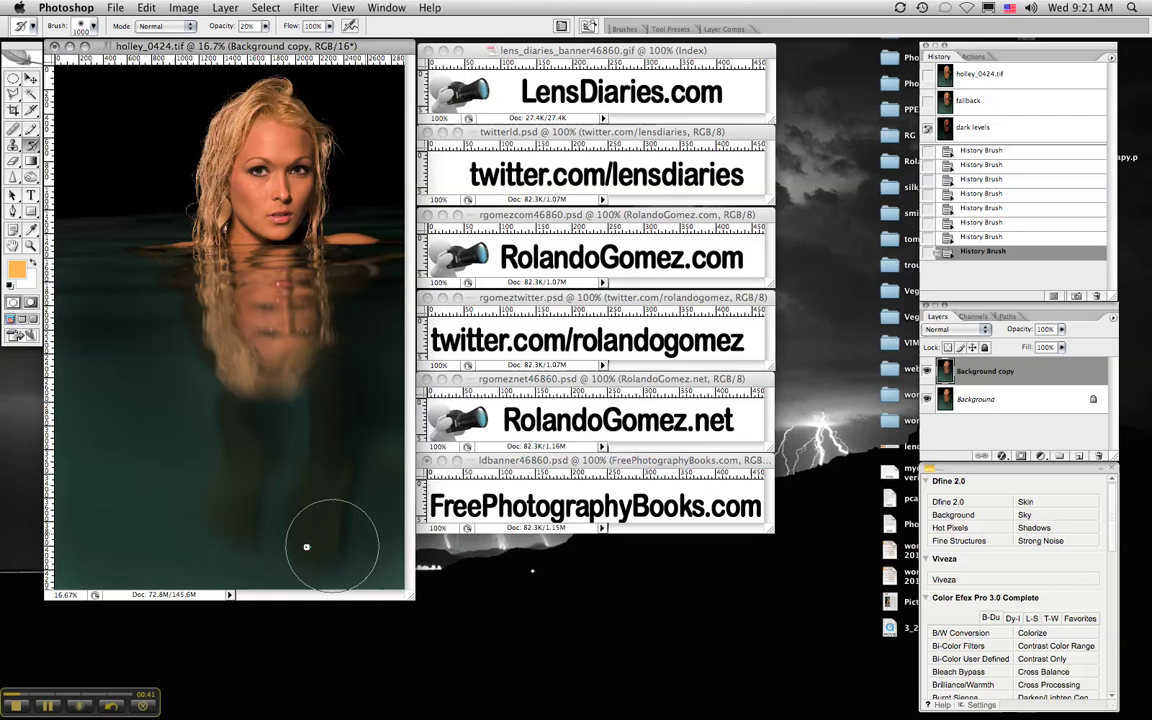
left_click_drag(106, 475, 97, 467)
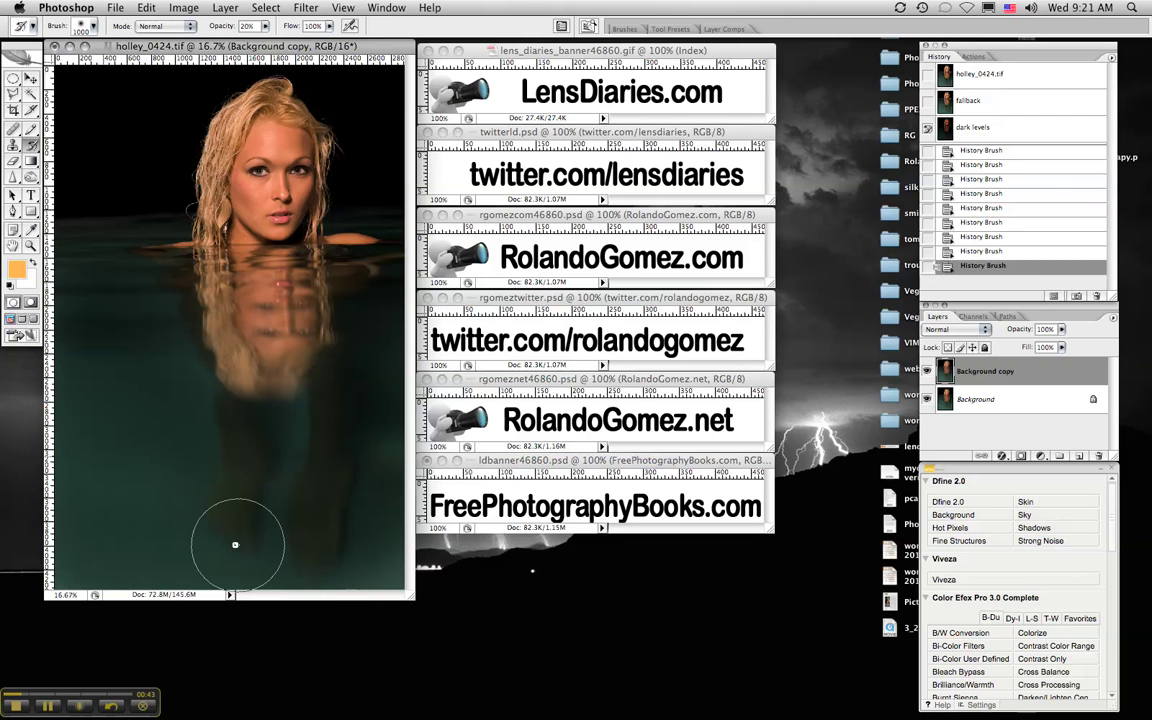
left_click(105, 473)
left_click_drag(116, 530, 350, 517)
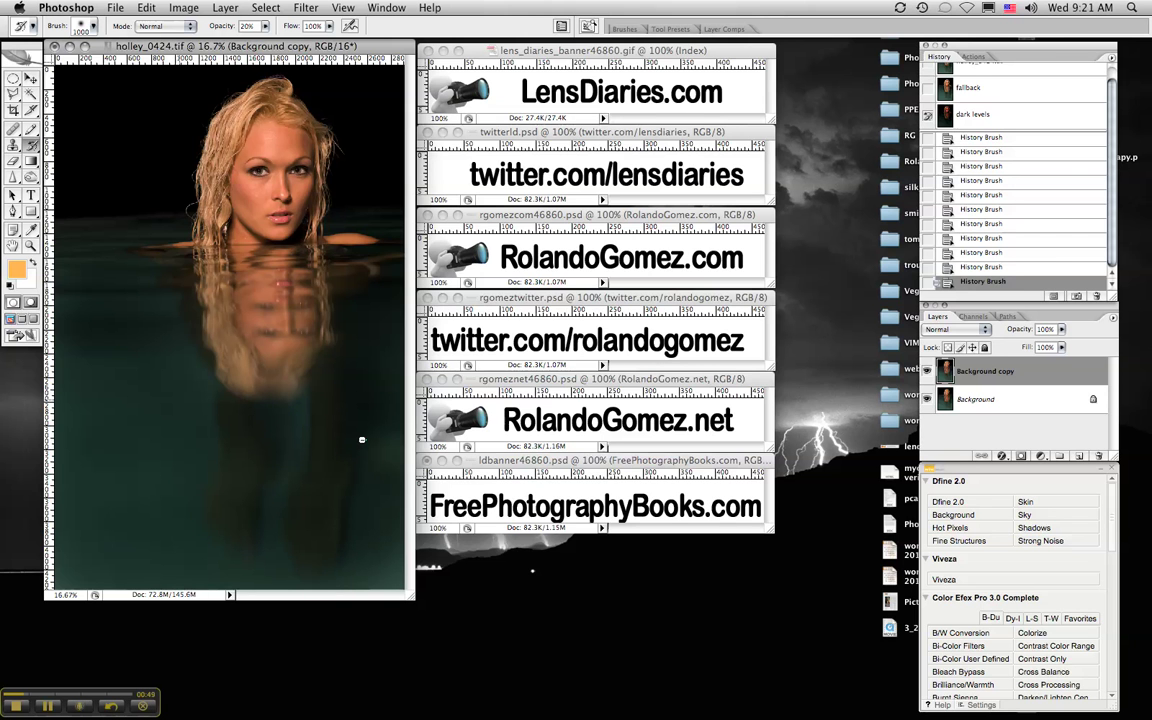
Open Color Balance on the Background copy layer and set the midtones' yellow–blue level to +31
key("super+equal")
key("super+equal")
key("super+equal")
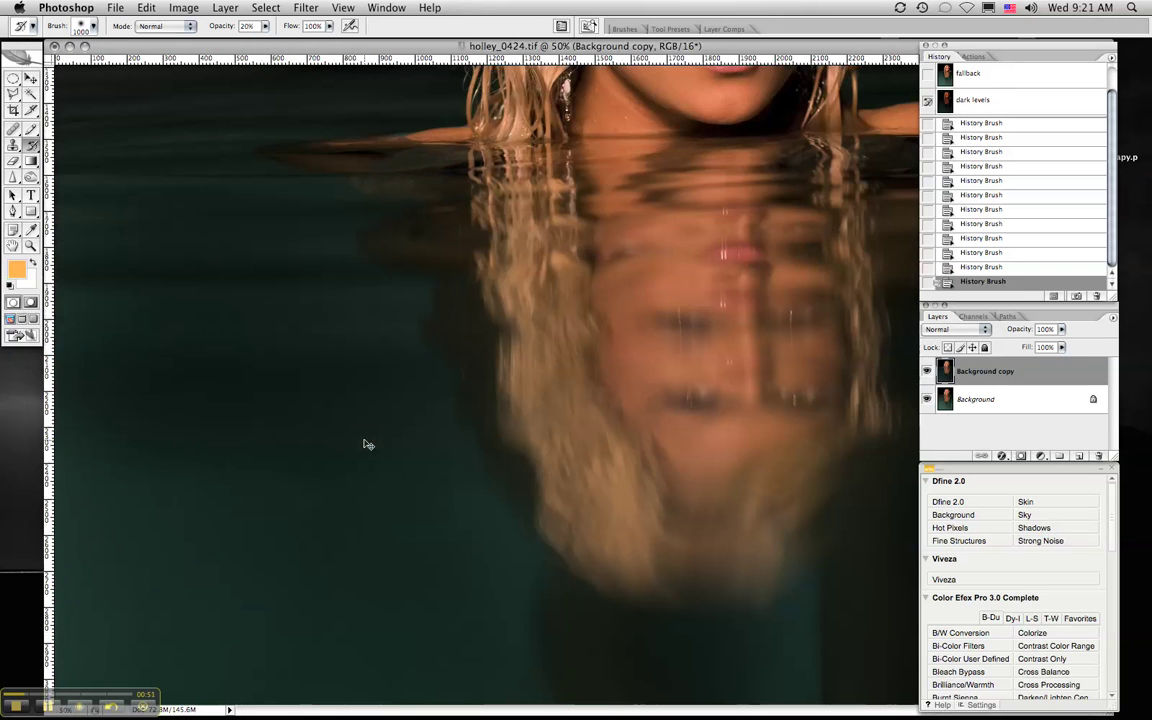
key("super+equal")
left_click_drag(683, 277, 260, 674)
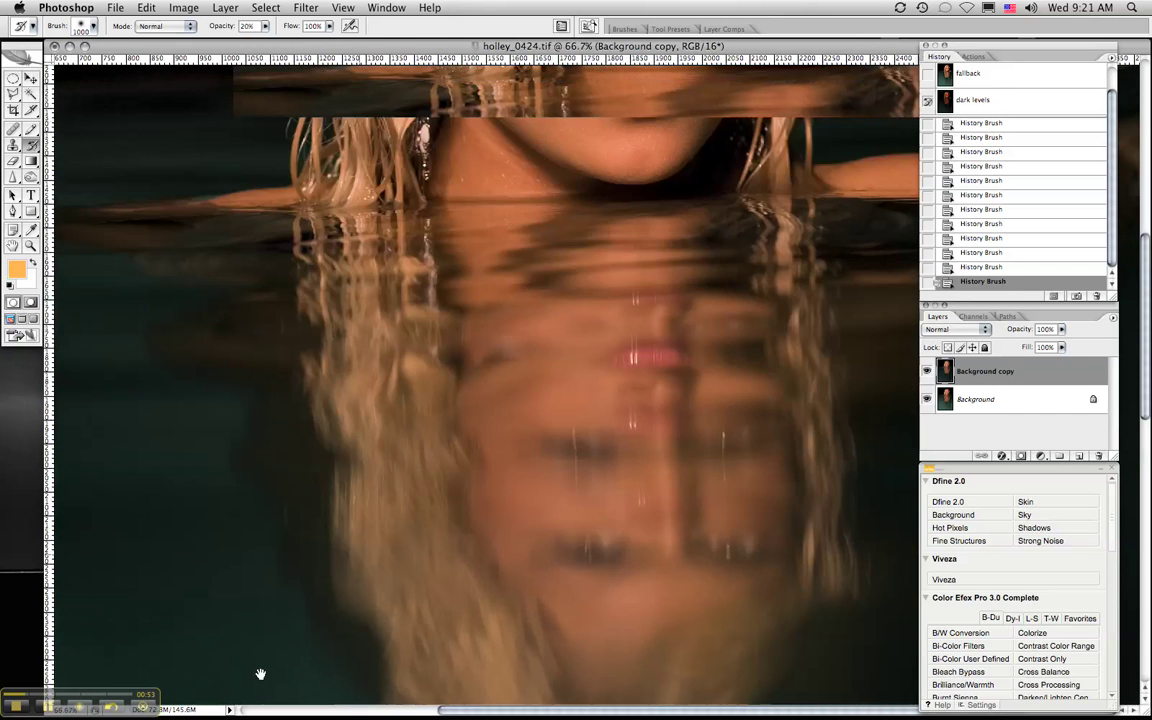
left_click_drag(600, 245, 558, 475)
key("super+equal")
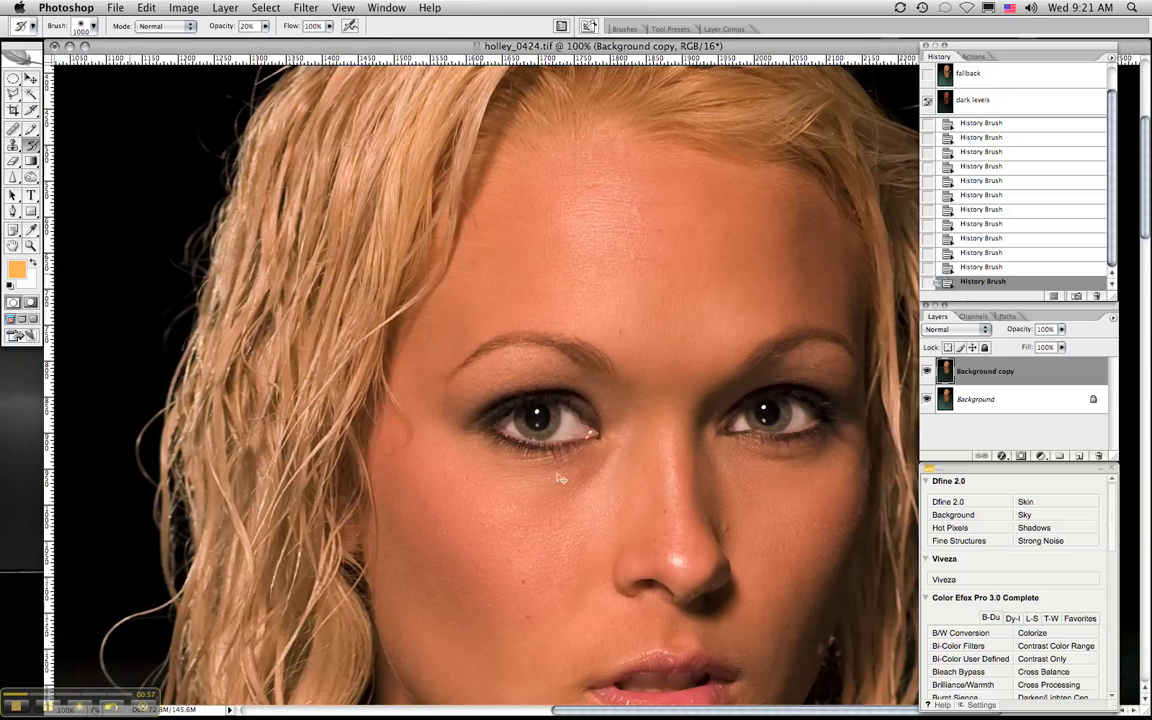
left_click_drag(658, 476, 524, 425)
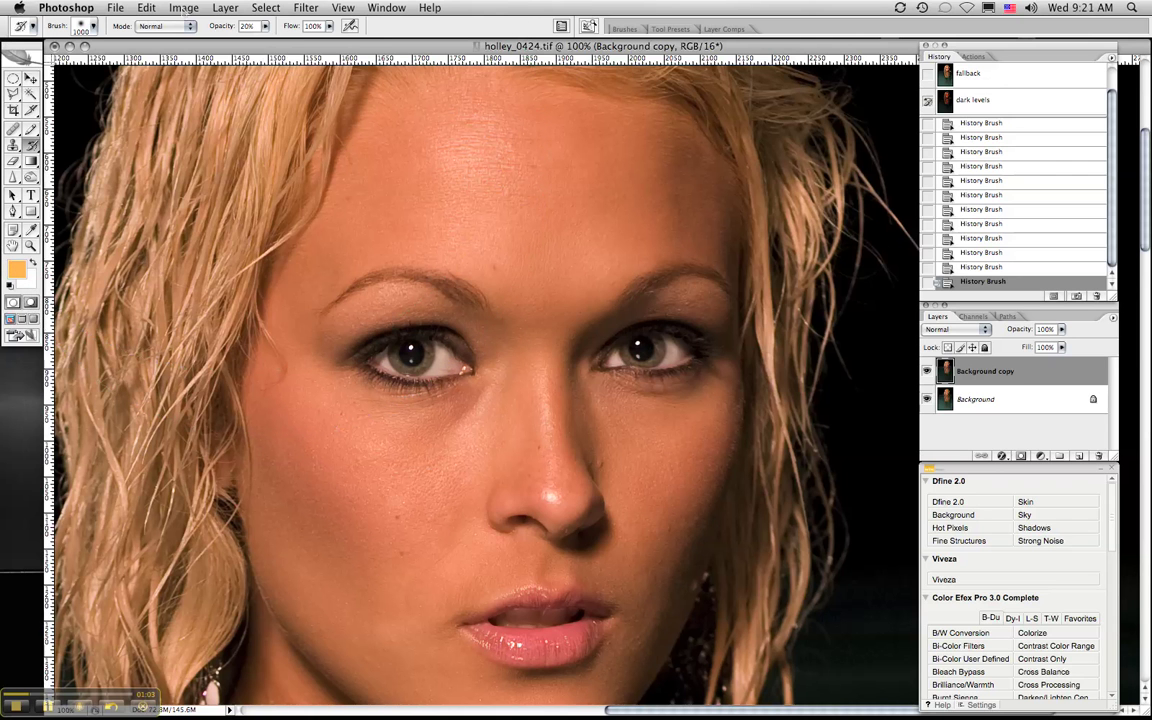
left_click(184, 8)
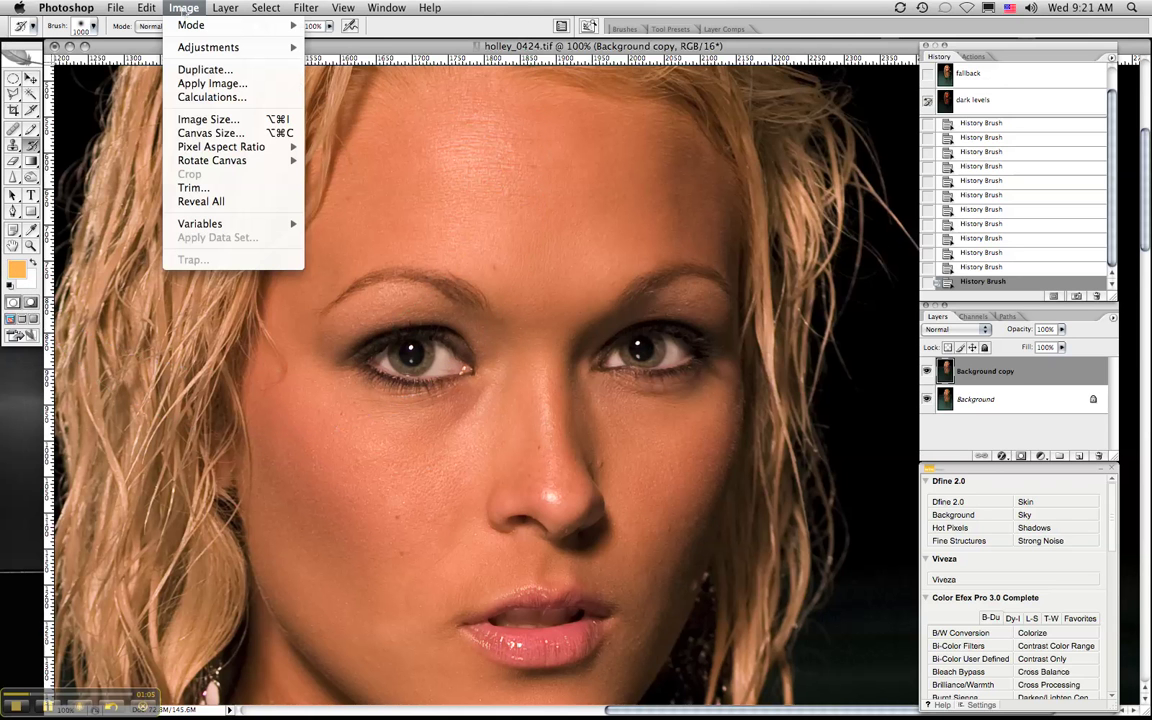
mouse_move(243, 47)
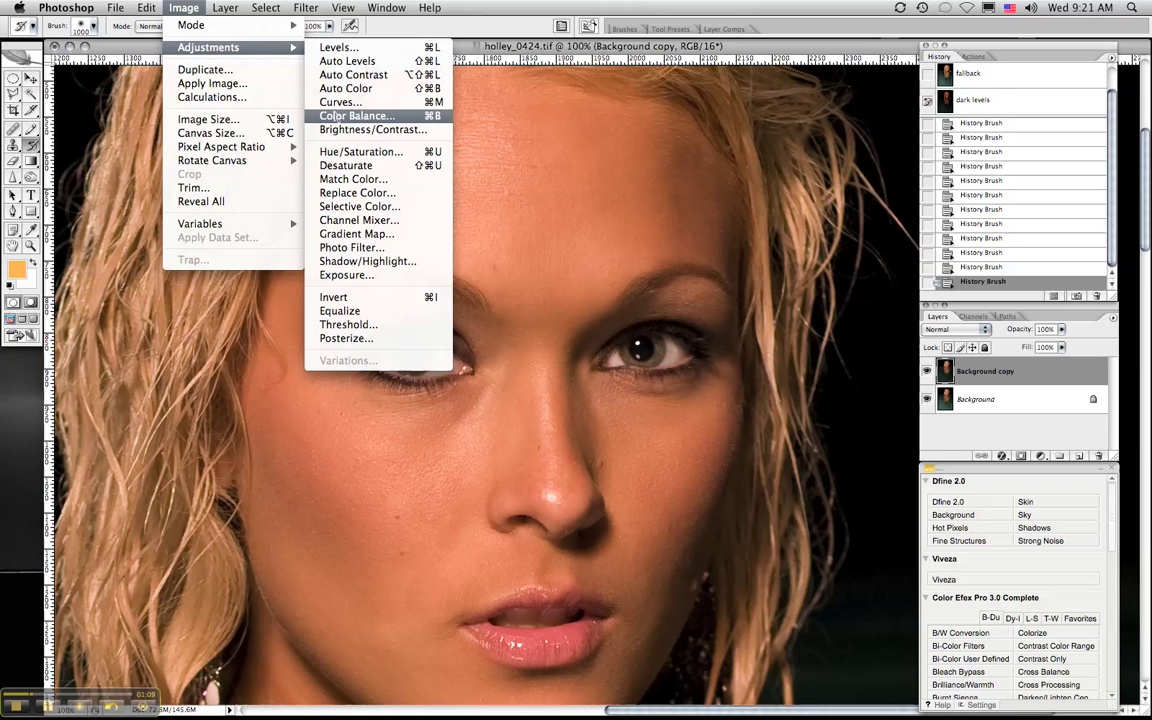
left_click(340, 115)
key("super+h")
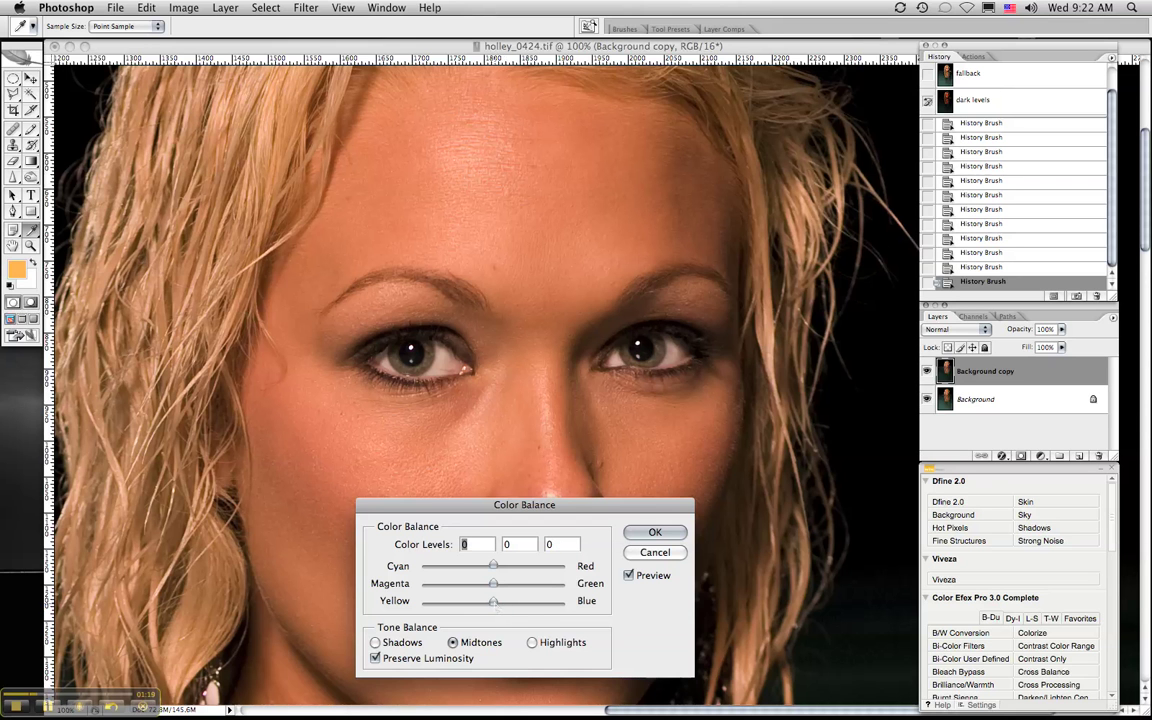
left_click_drag(509, 603, 516, 604)
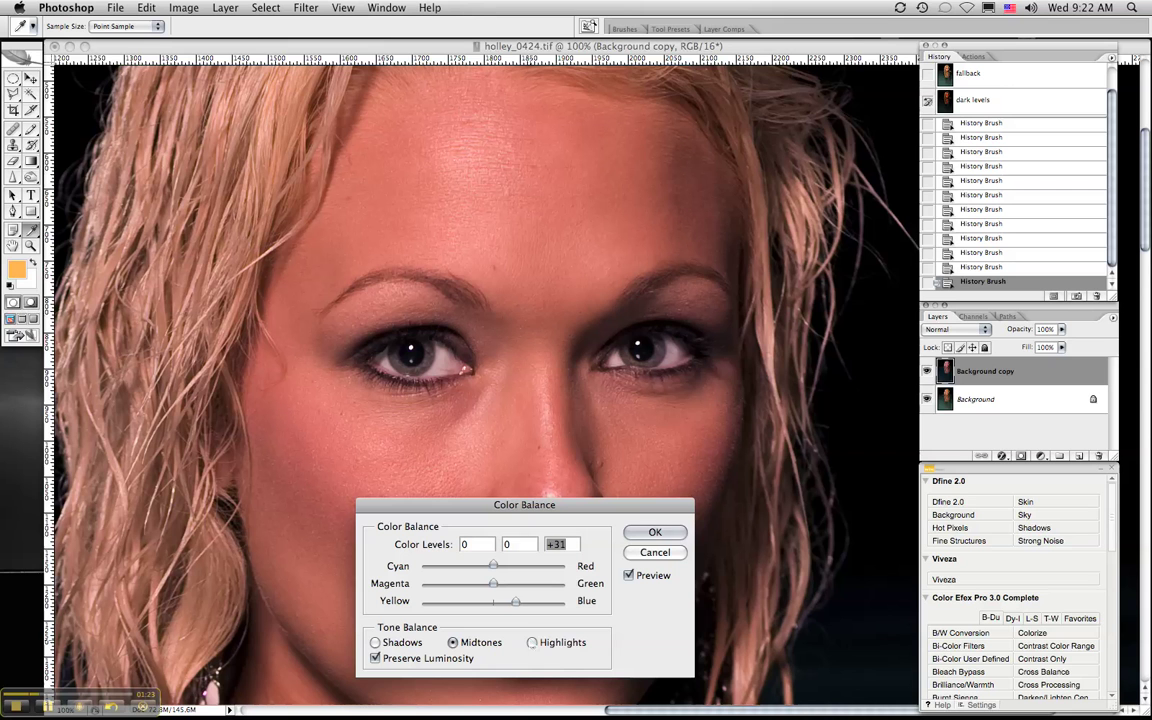
Set the highlights' cyan–red level to -17 and apply the Color Balance adjustment
left_click(532, 642)
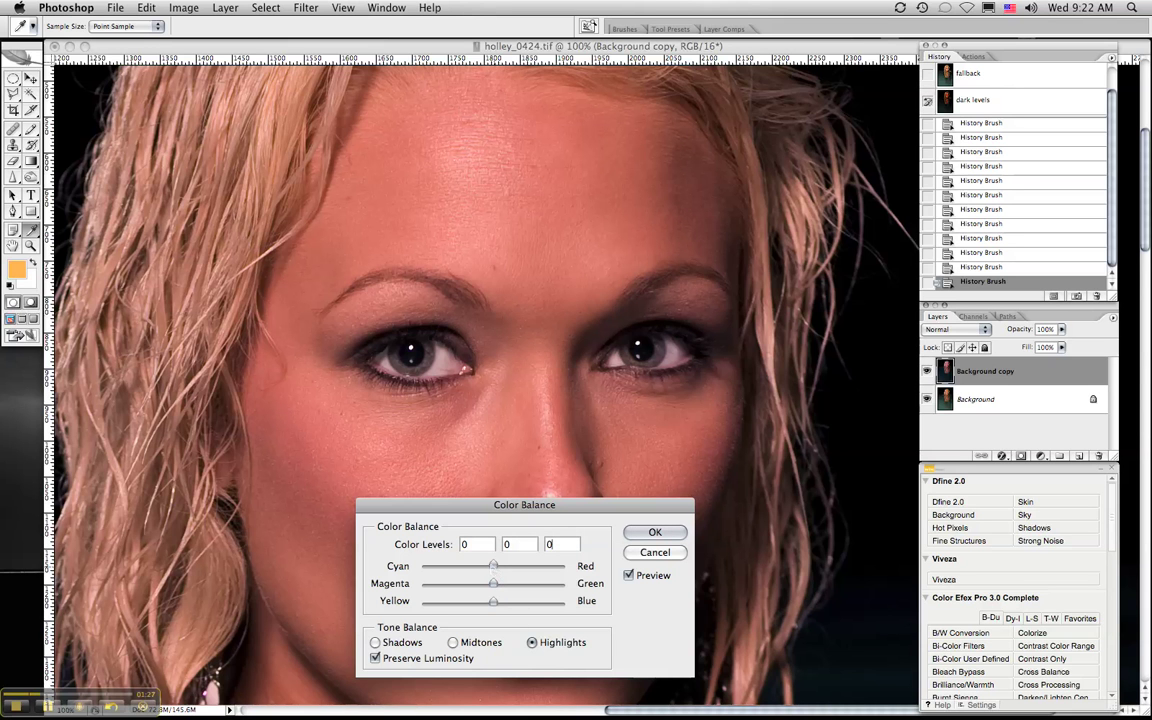
left_click_drag(493, 566, 488, 566)
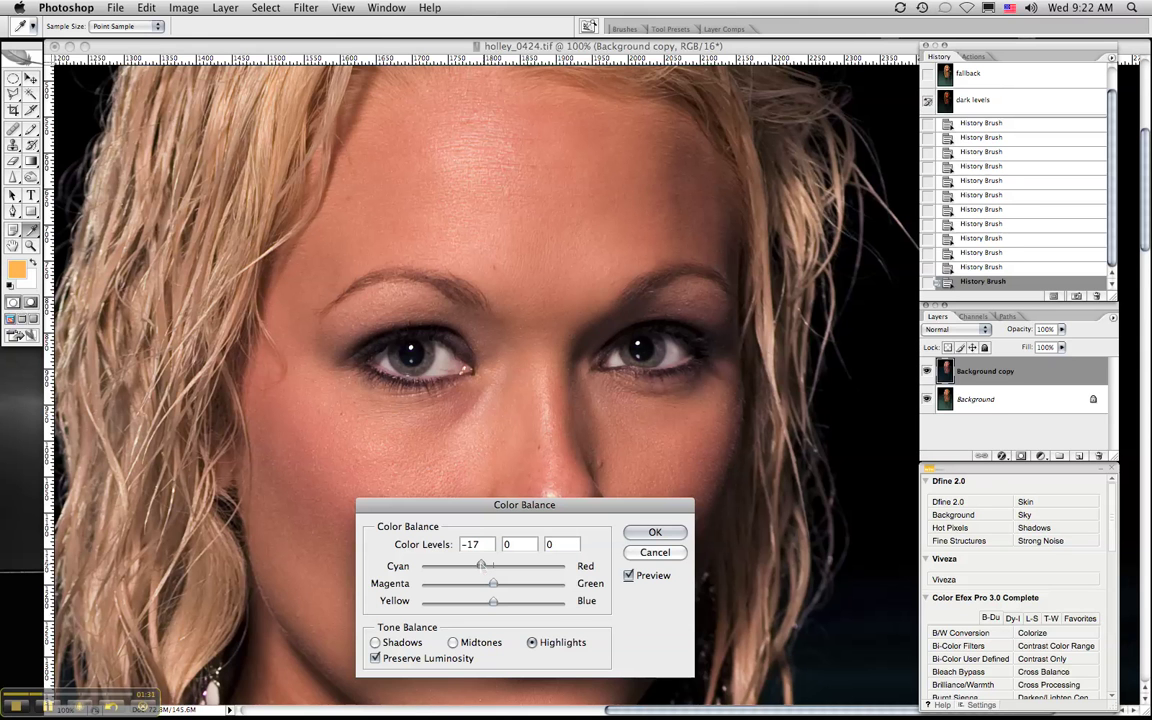
left_click(644, 531)
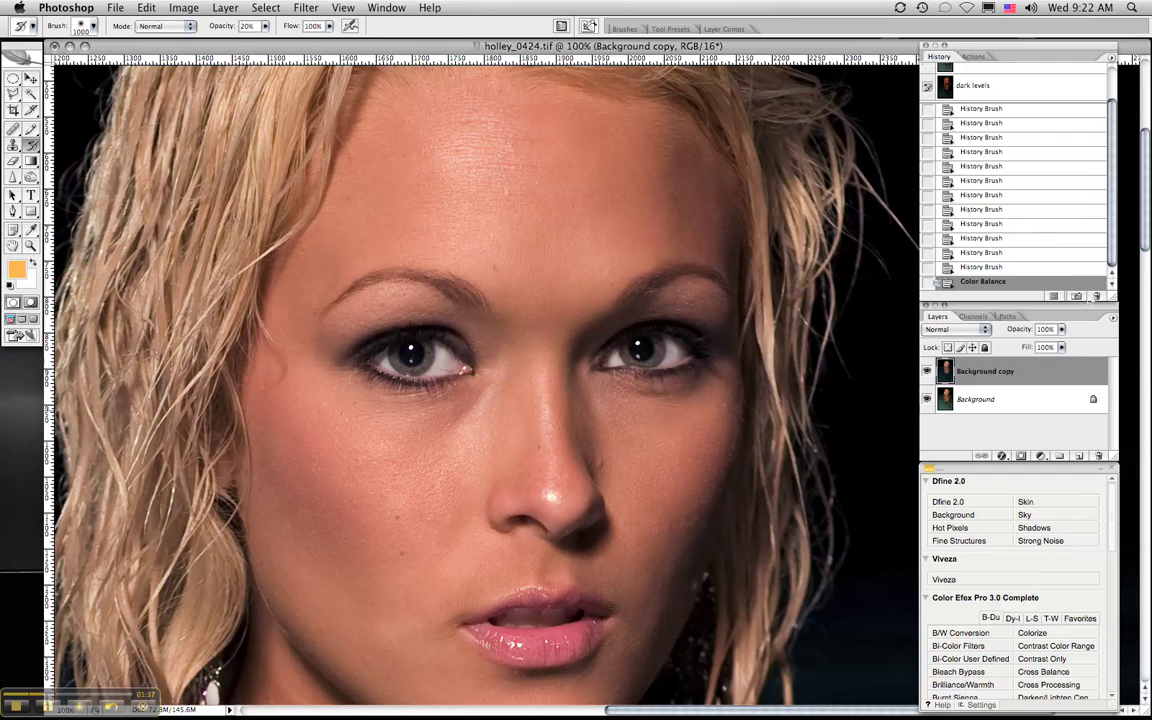
Create a history snapshot of the color-balanced image and name it whites
left_click(1077, 296)
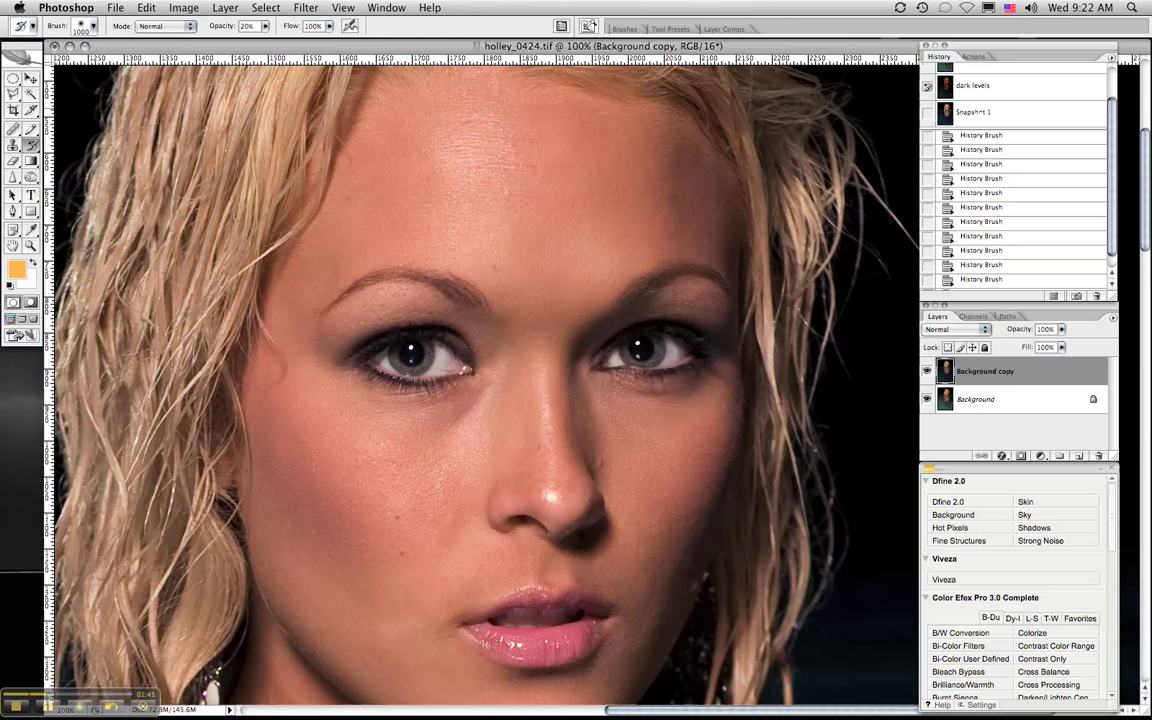
double_click(973, 112)
type("whites")
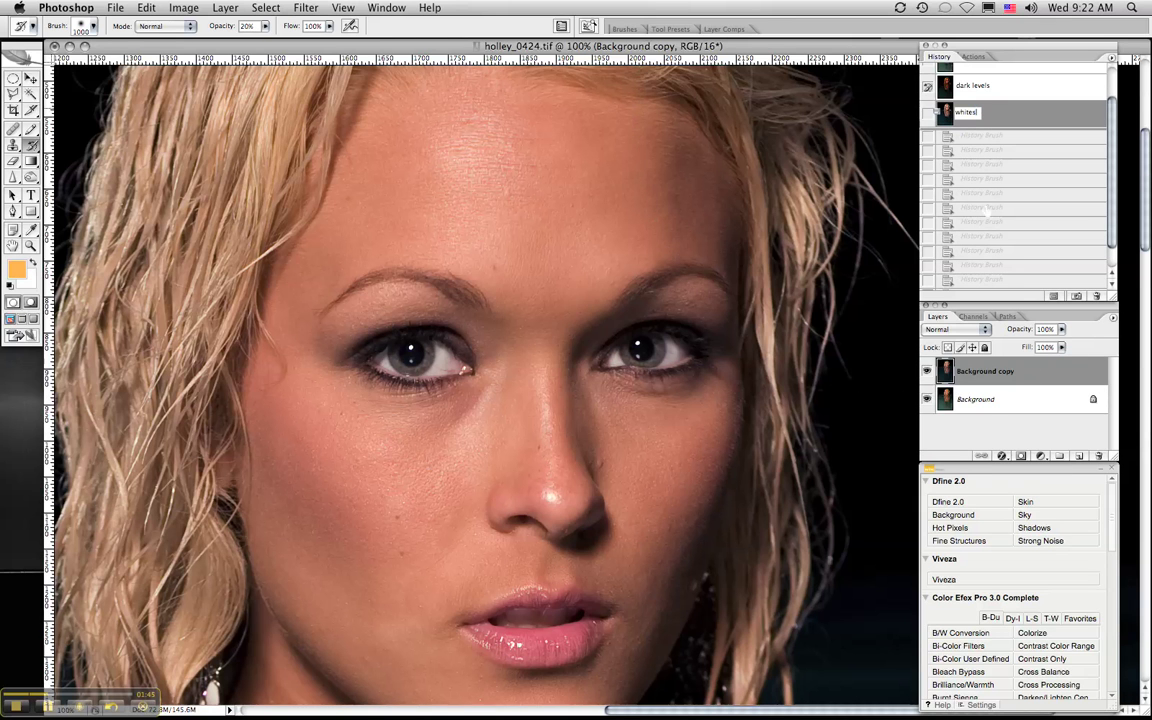
Delete the Color Balance state from the end of the history
left_click_drag(1108, 195, 1104, 237)
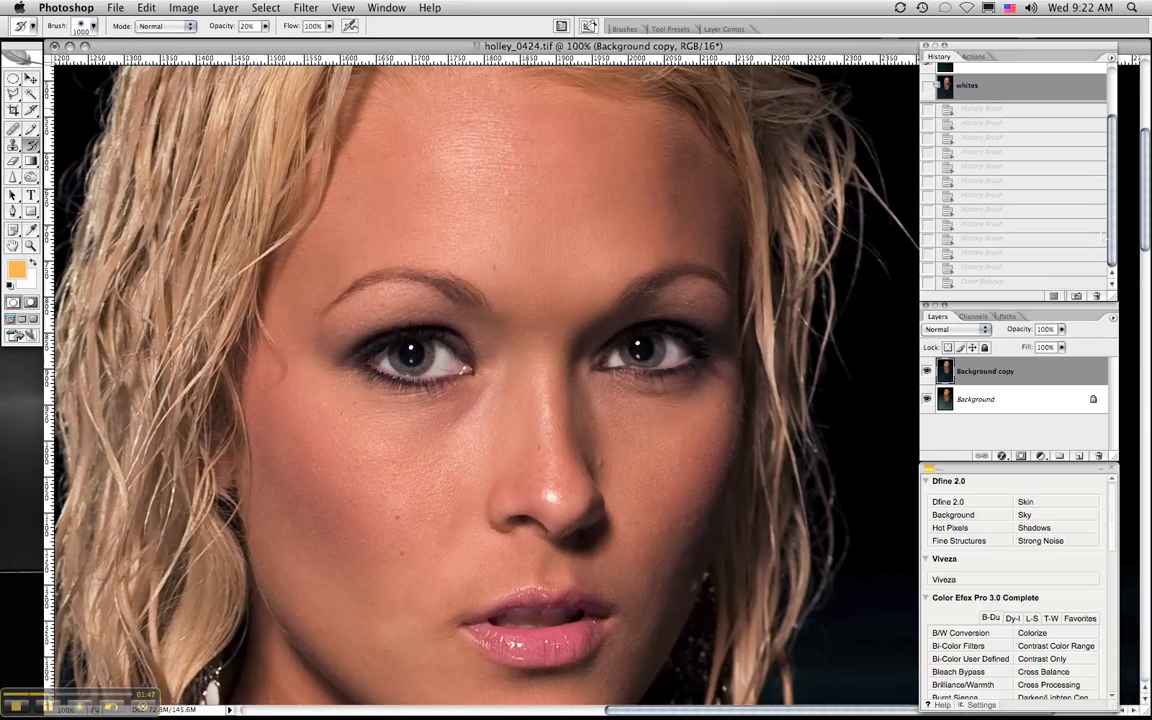
left_click(1010, 282)
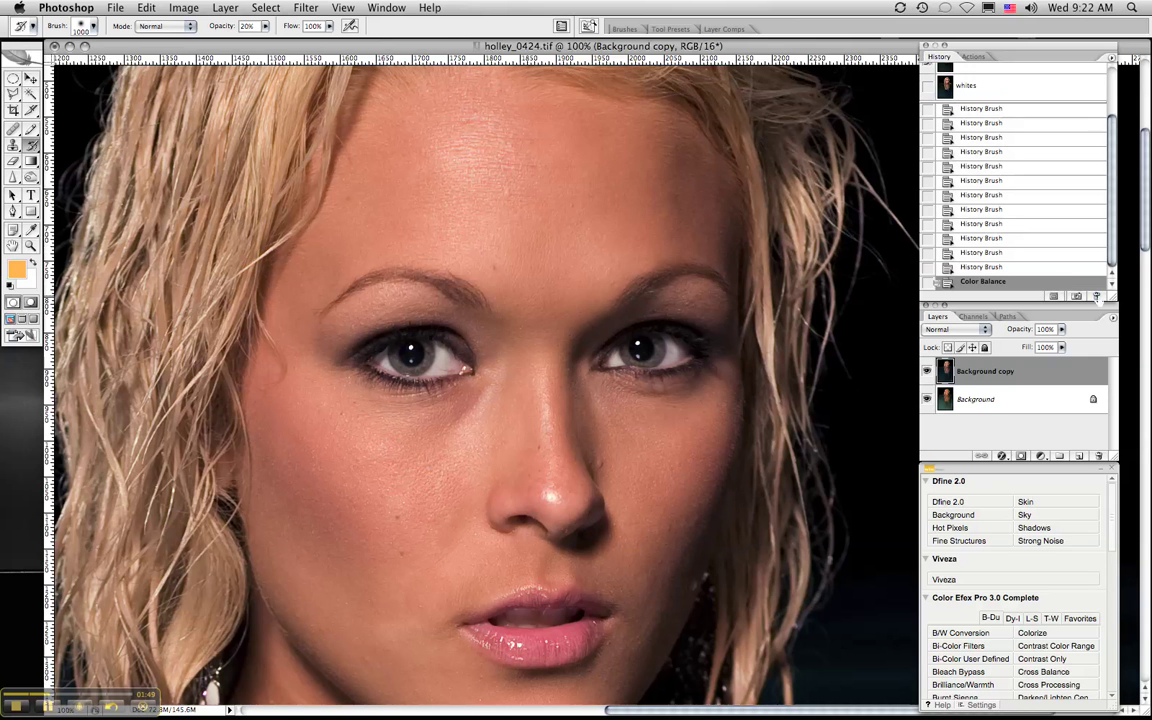
left_click(1096, 297)
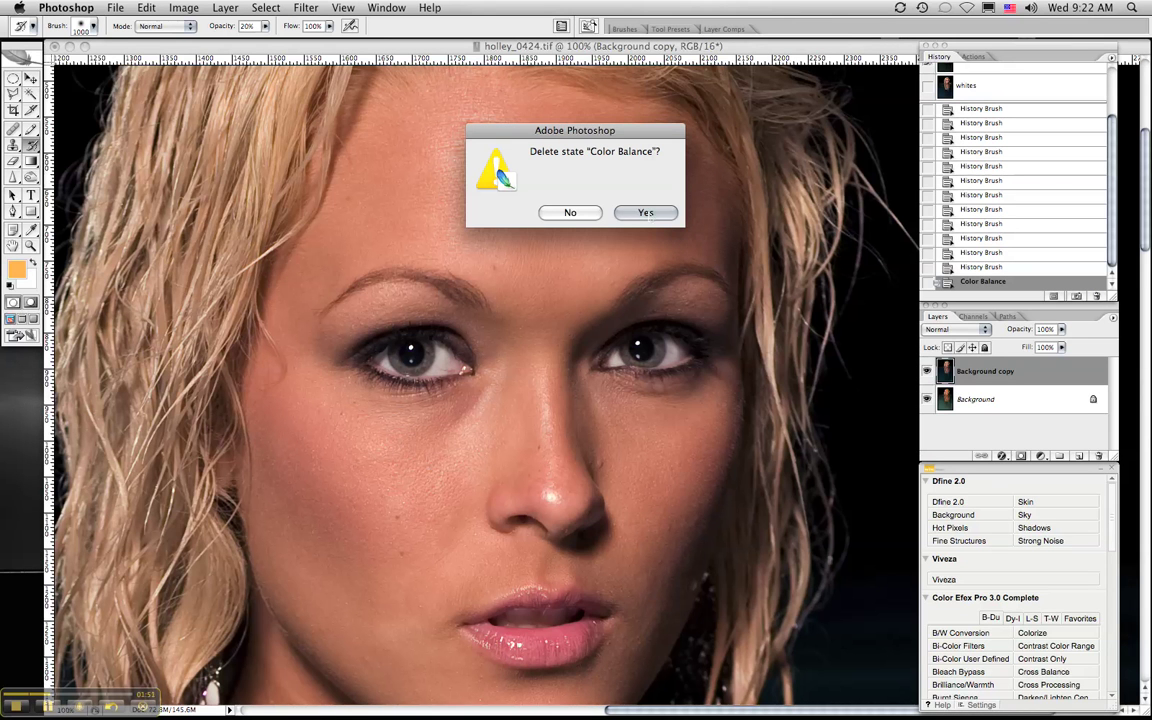
left_click(648, 214)
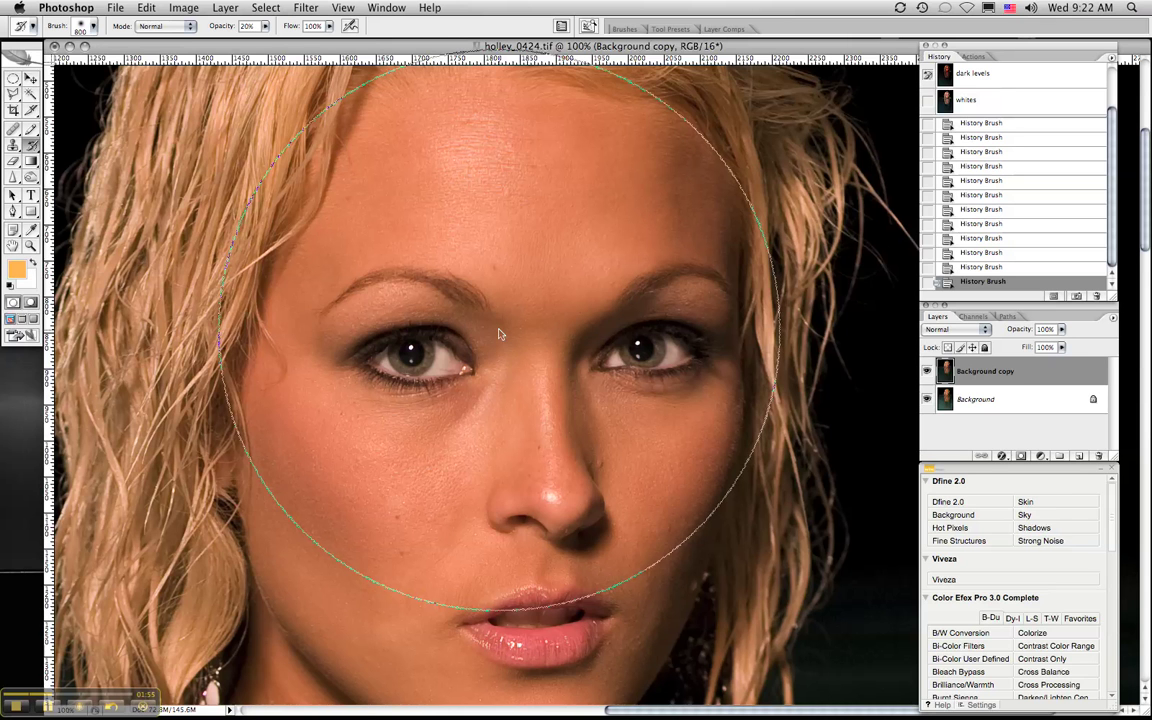
Reduce the History Brush to 60 pixels and paint over the eyes from the dark levels snapshot
key("bracketleft")
key("bracketleft")
key("bracketleft")
key("bracketleft")
key("bracketleft")
key("bracketleft")
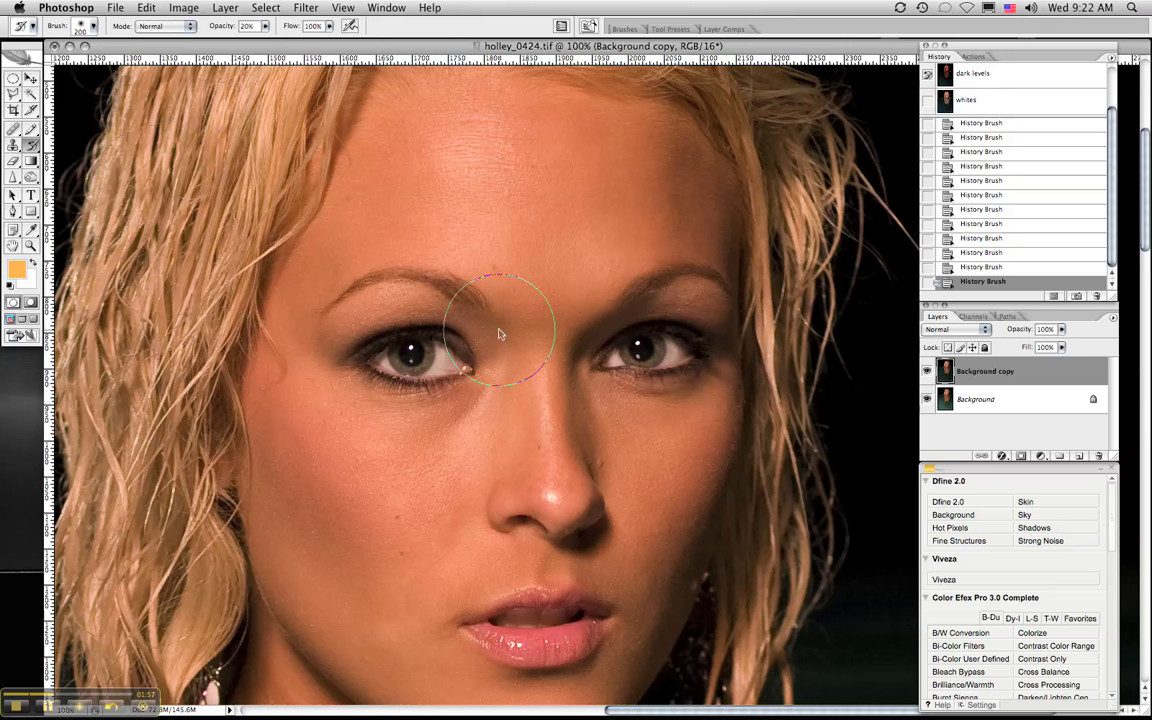
key("bracketleft")
key("bracketleft")
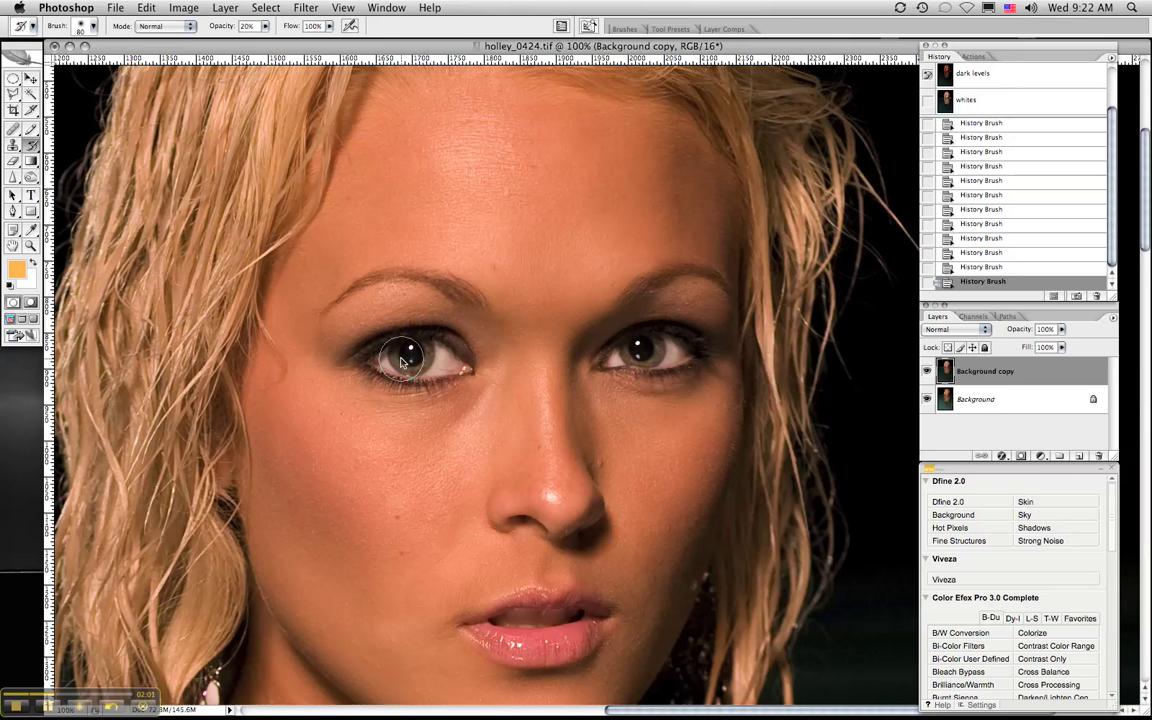
key("bracketleft")
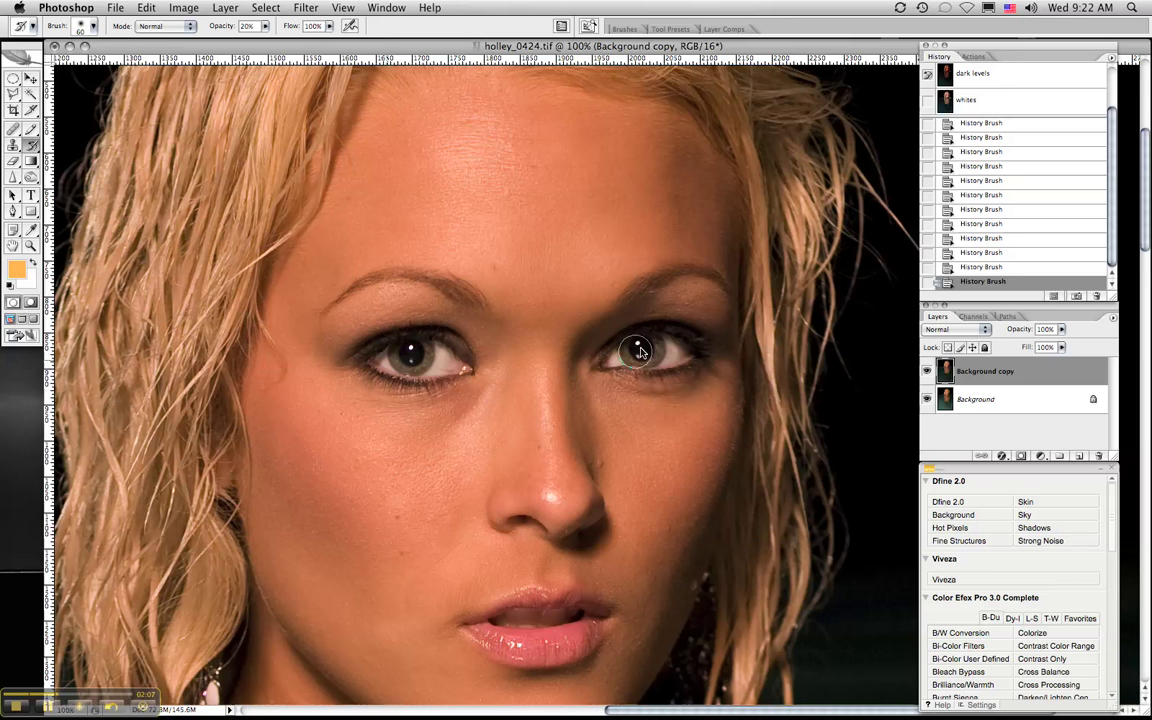
mouse_move(638, 357)
left_mouse_down()
mouse_move(677, 355)
mouse_move(626, 357)
mouse_move(687, 355)
mouse_move(660, 341)
left_mouse_up()
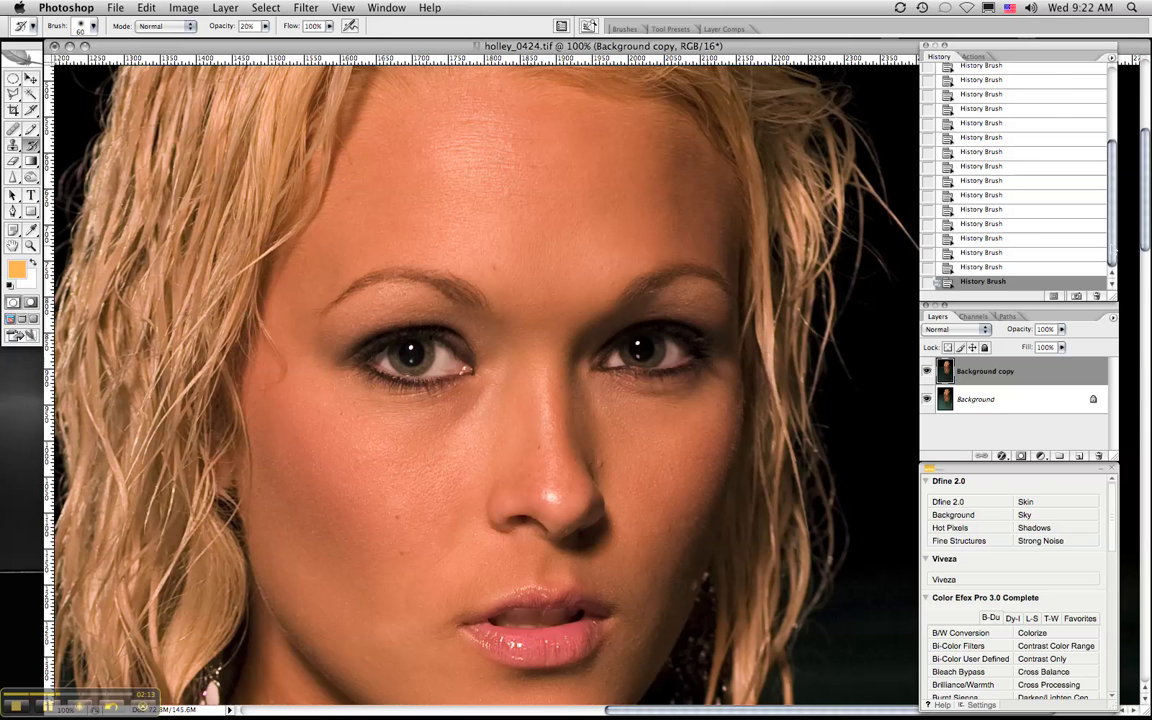
Use the whites snapshot as the History Brush source and paint over both eyes to whiten them
scroll(1053, 107, "up", 6)
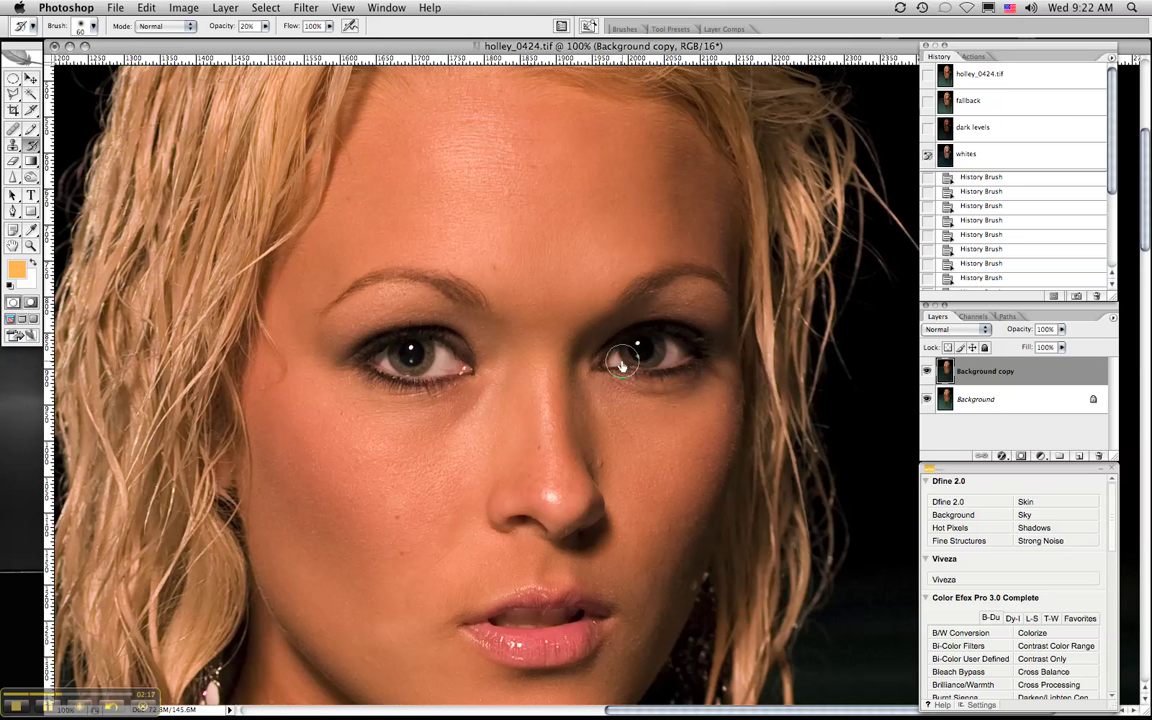
mouse_move(622, 362)
left_mouse_down()
mouse_move(675, 362)
mouse_move(670, 348)
mouse_move(617, 360)
mouse_move(678, 348)
mouse_move(640, 356)
left_mouse_up()
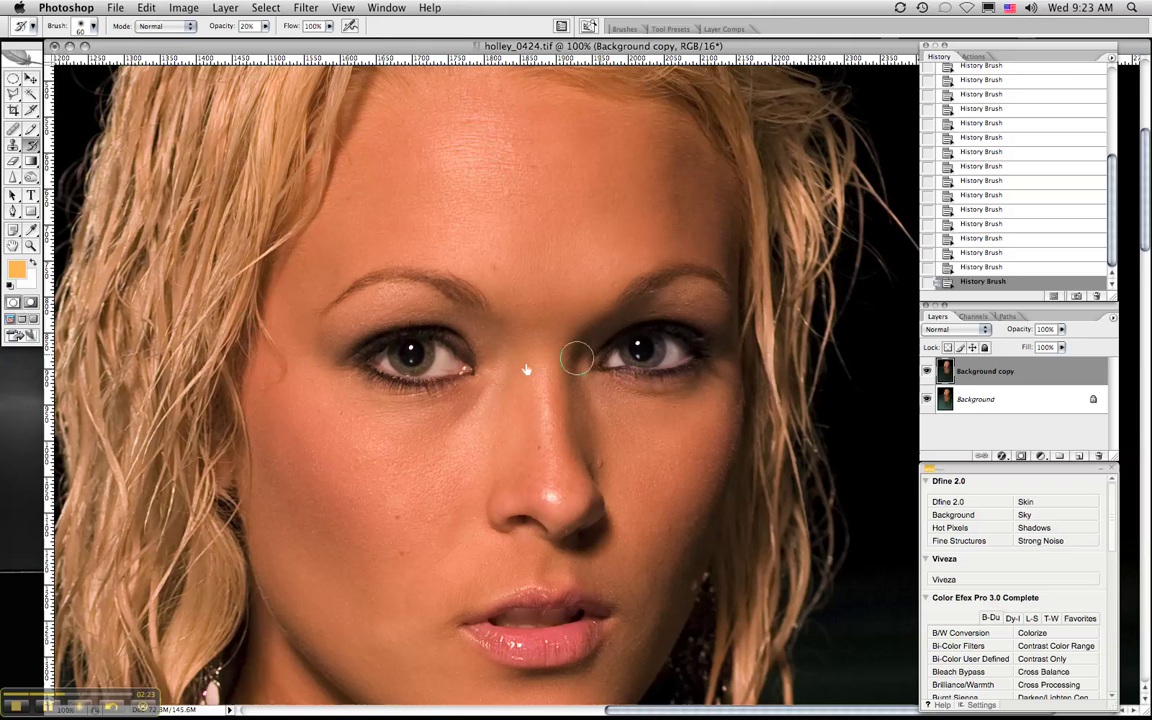
mouse_move(432, 373)
left_mouse_down()
mouse_move(371, 360)
mouse_move(417, 375)
mouse_move(442, 367)
mouse_move(383, 355)
mouse_move(456, 365)
mouse_move(384, 362)
mouse_move(448, 365)
left_mouse_up()
Set the History Brush size to 20 pixels for the teeth and check the retouched face
key("super+plus")
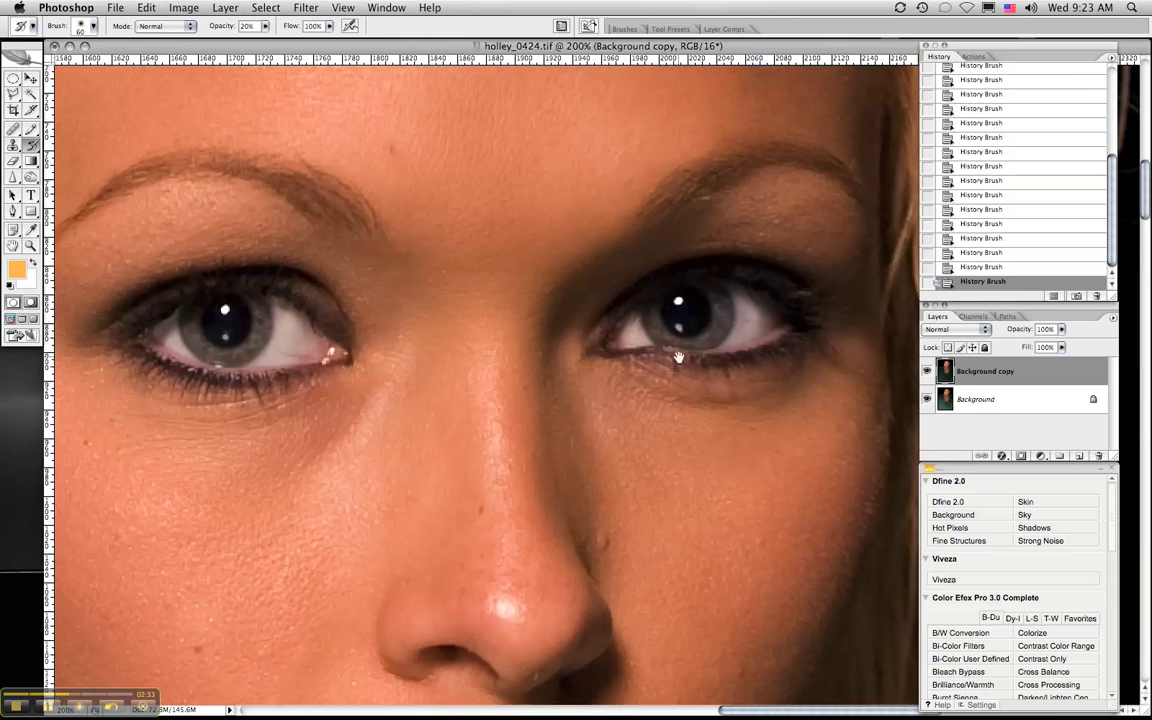
scroll(588, 526, "down", 10)
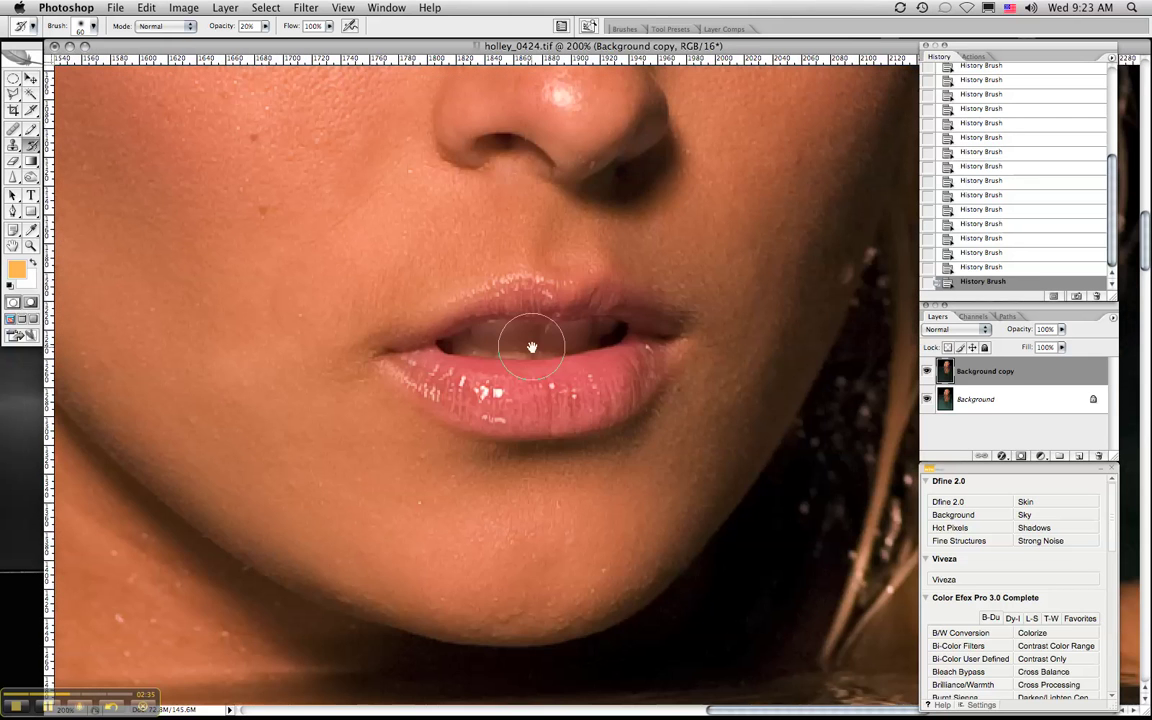
key("bracketleft")
key("super+minus")
key("super+minus")
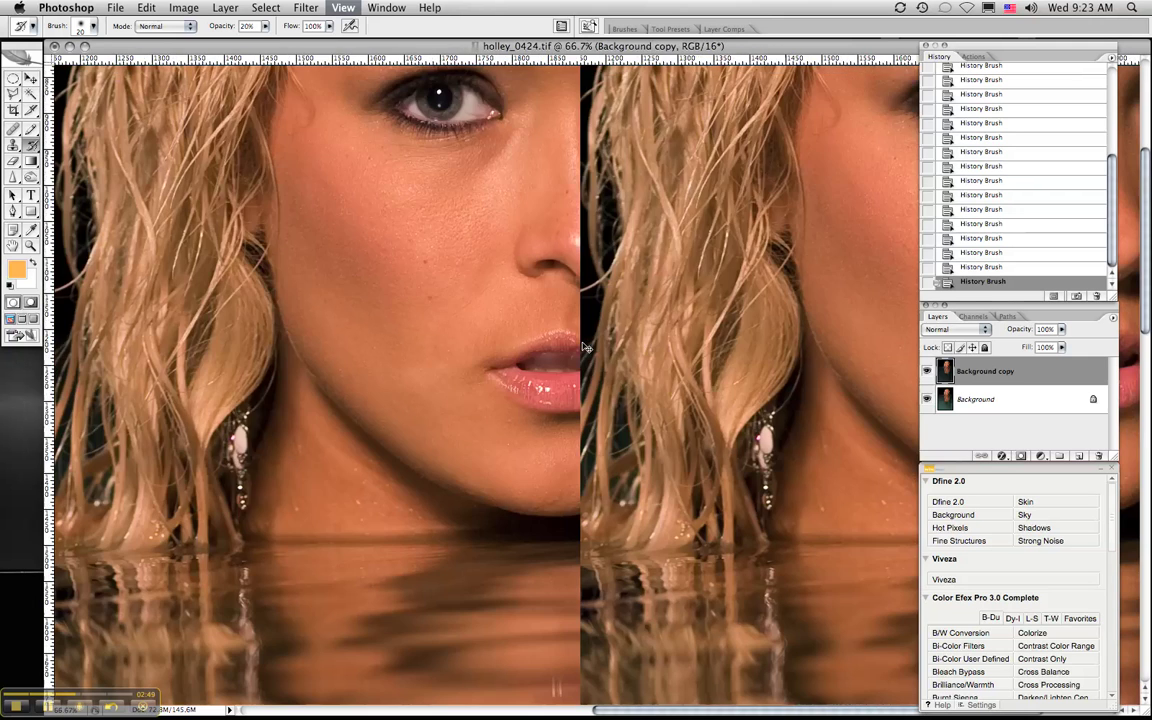
key("super+minus")
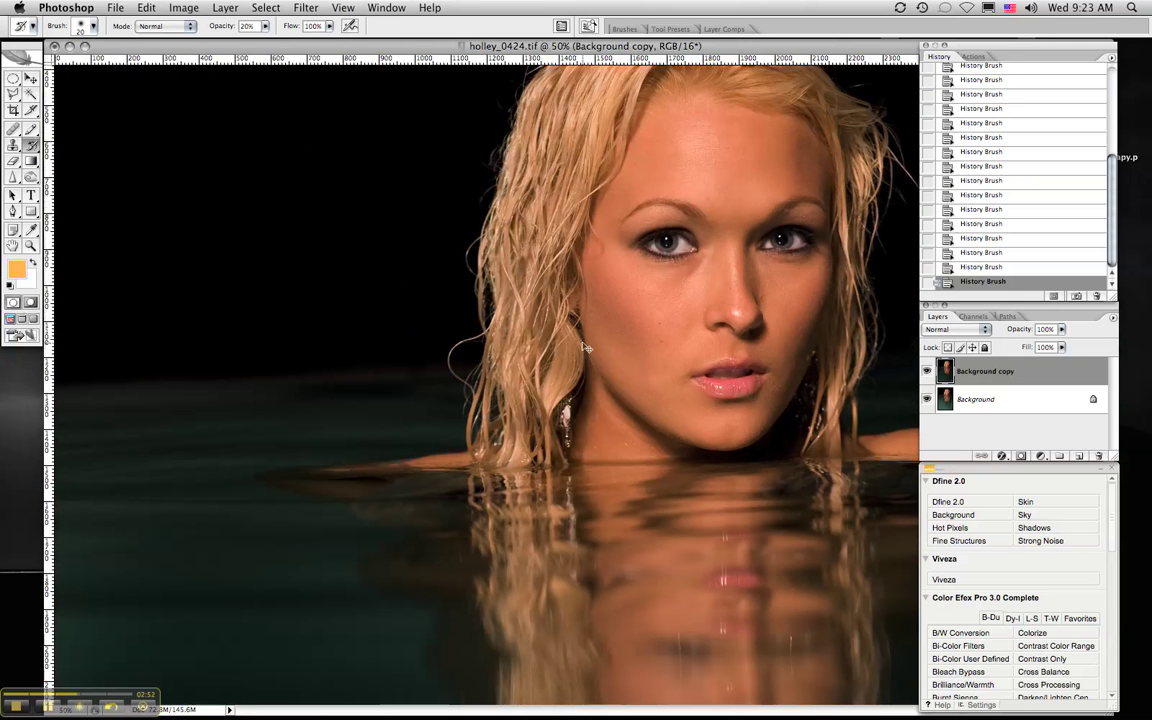
Enlarge the History Brush to 500 pixels for covering large areas of the portrait
left_click_drag(636, 261, 636, 360)
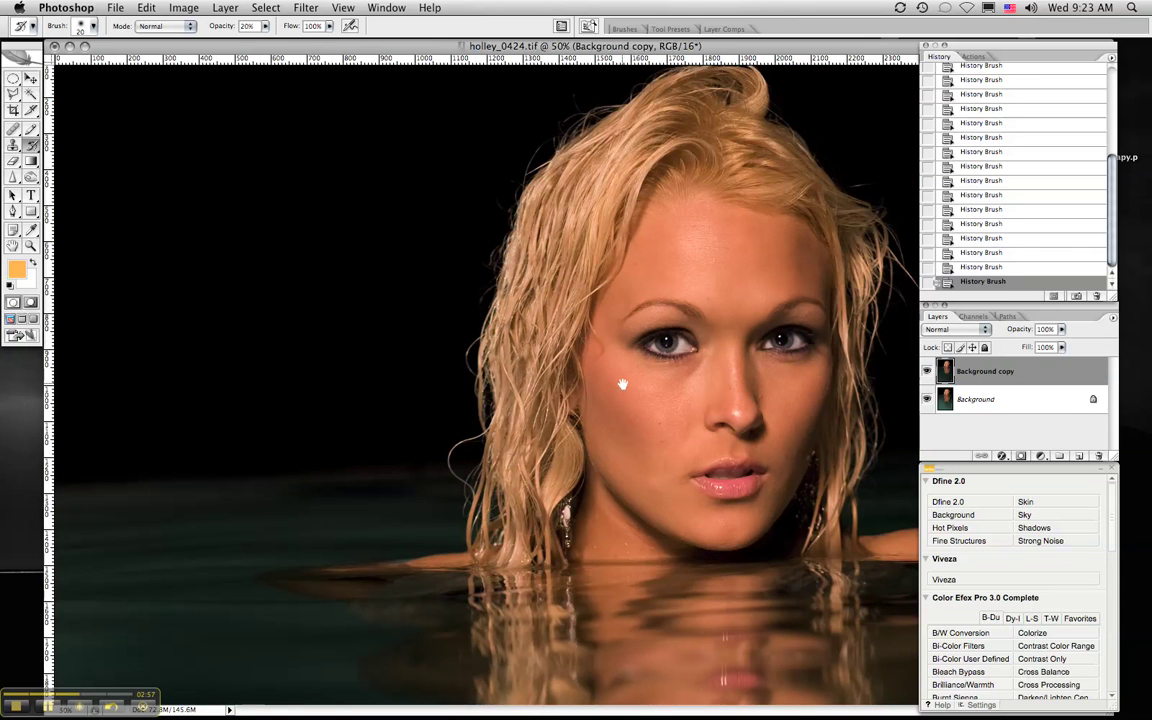
key("bracketright")
key("bracketright")
key("bracketright")
key("bracketright")
key("bracketright")
key("bracketright")
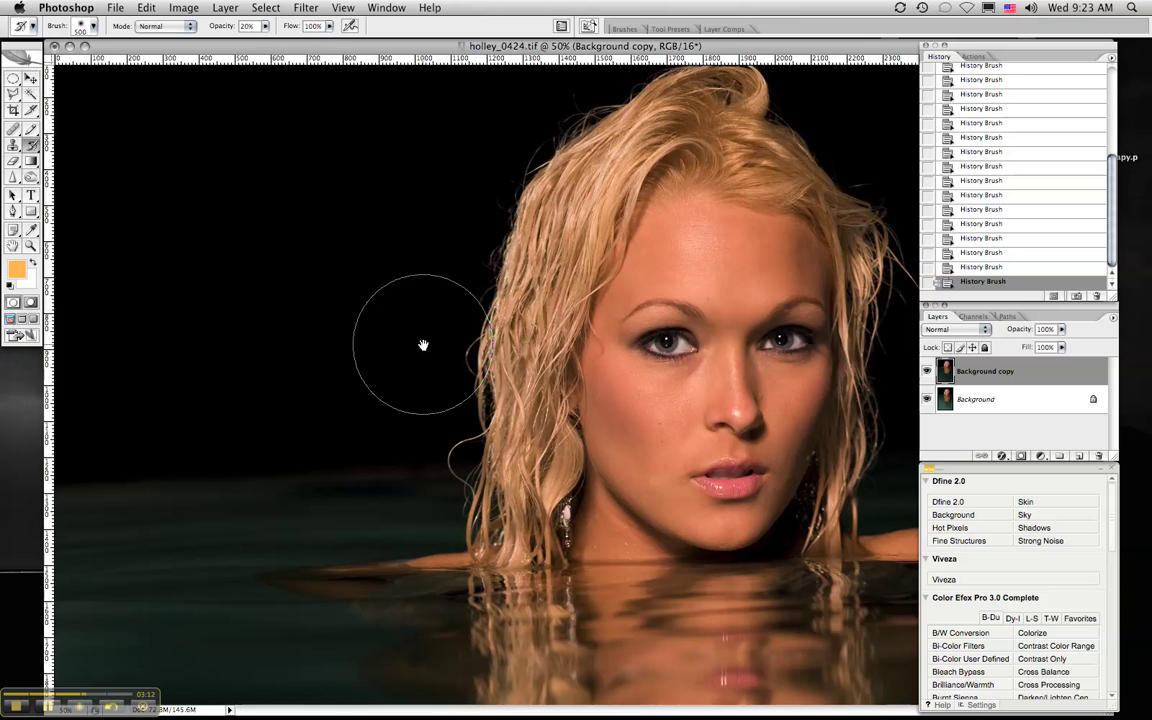
Compare the whole portrait before and after retouching by repeatedly hiding and showing the Background copy layer
key("super+minus")
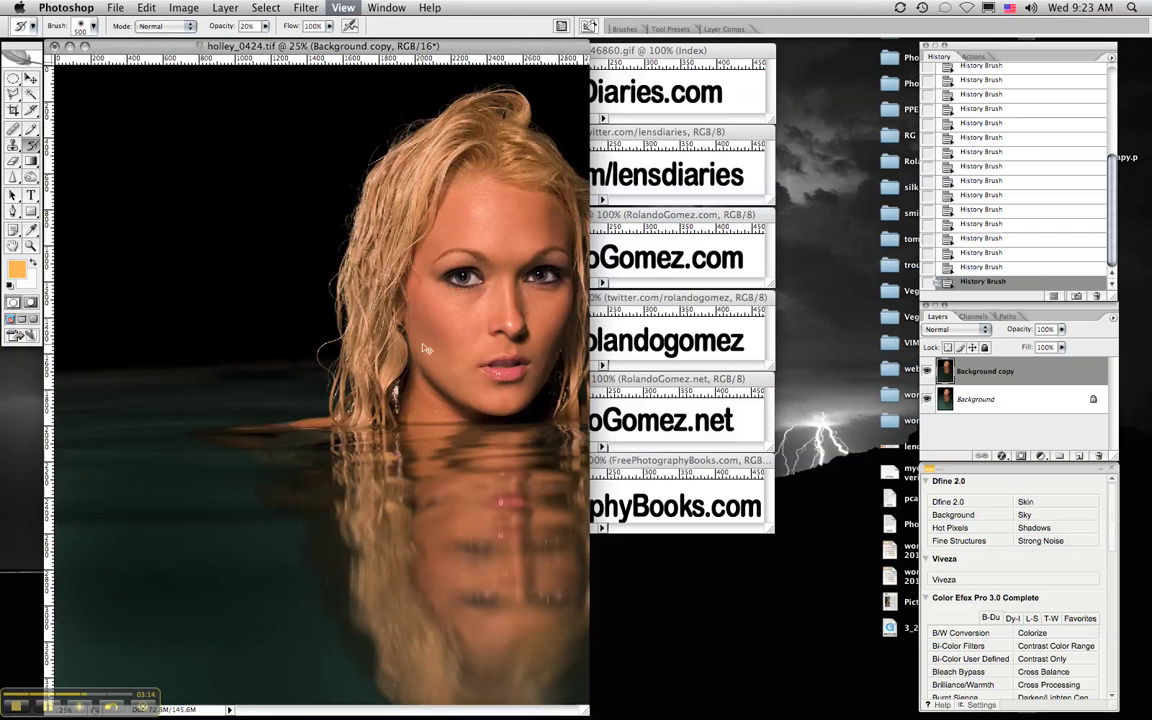
key("super+minus")
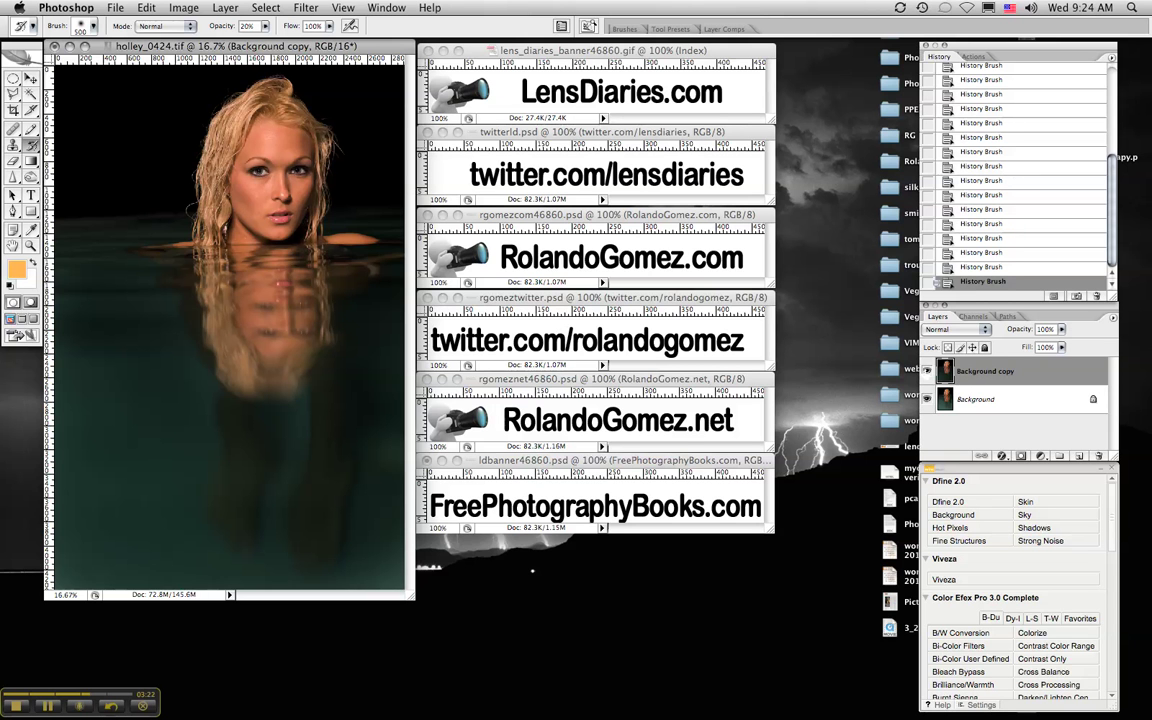
left_click(926, 371)
left_click(926, 371)
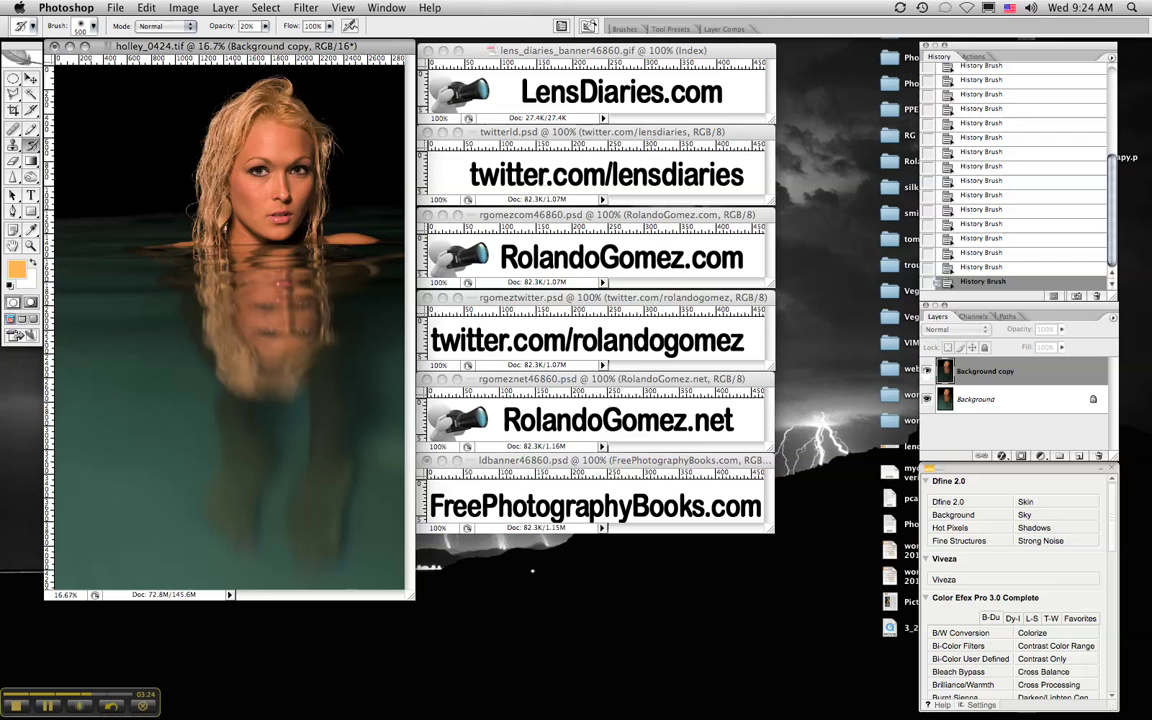
left_click(926, 371)
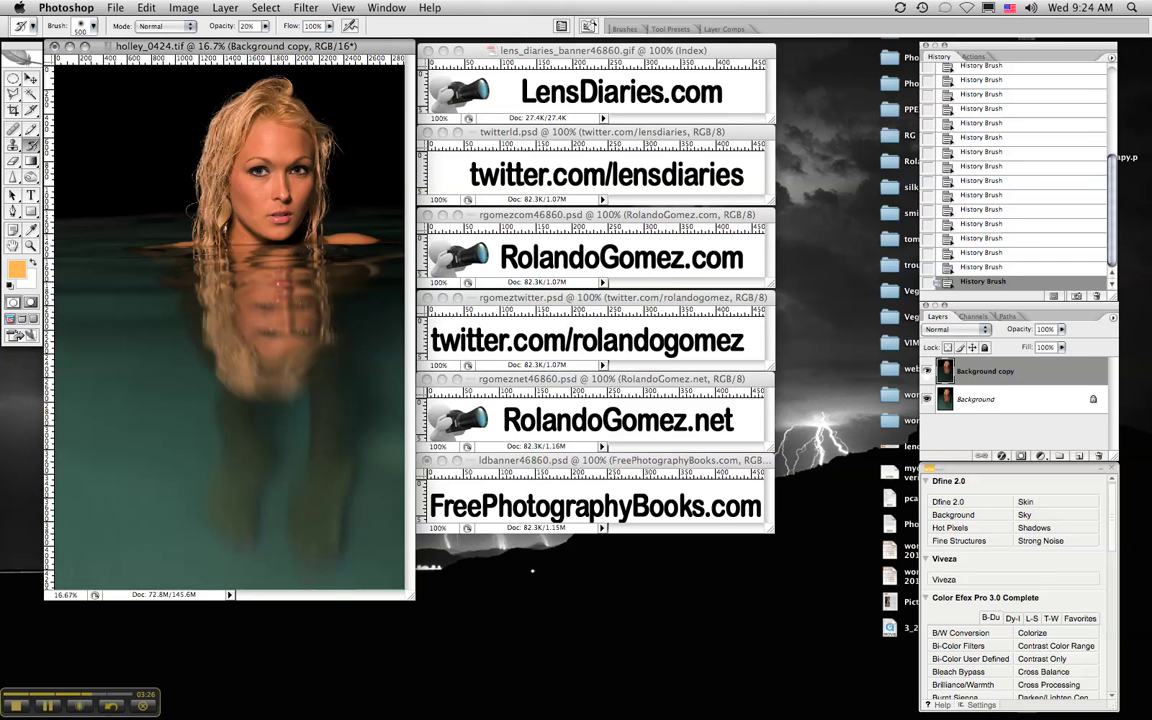
left_click(927, 371)
left_click(927, 371)
left_click(927, 371)
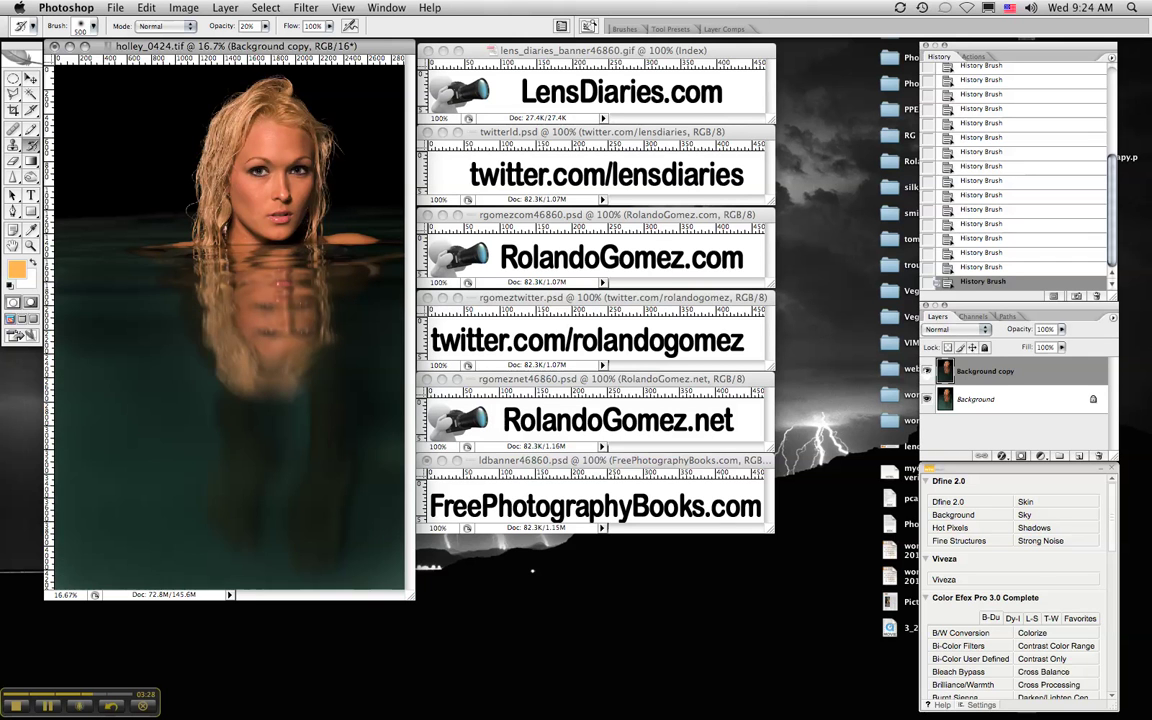
left_click(927, 371)
left_click(927, 371)
left_click(927, 371)
left_click(927, 371)
left_click(927, 371)
Return to Photoshop from the Finder and view the snapshots at the start of the history
left_click(1120, 127)
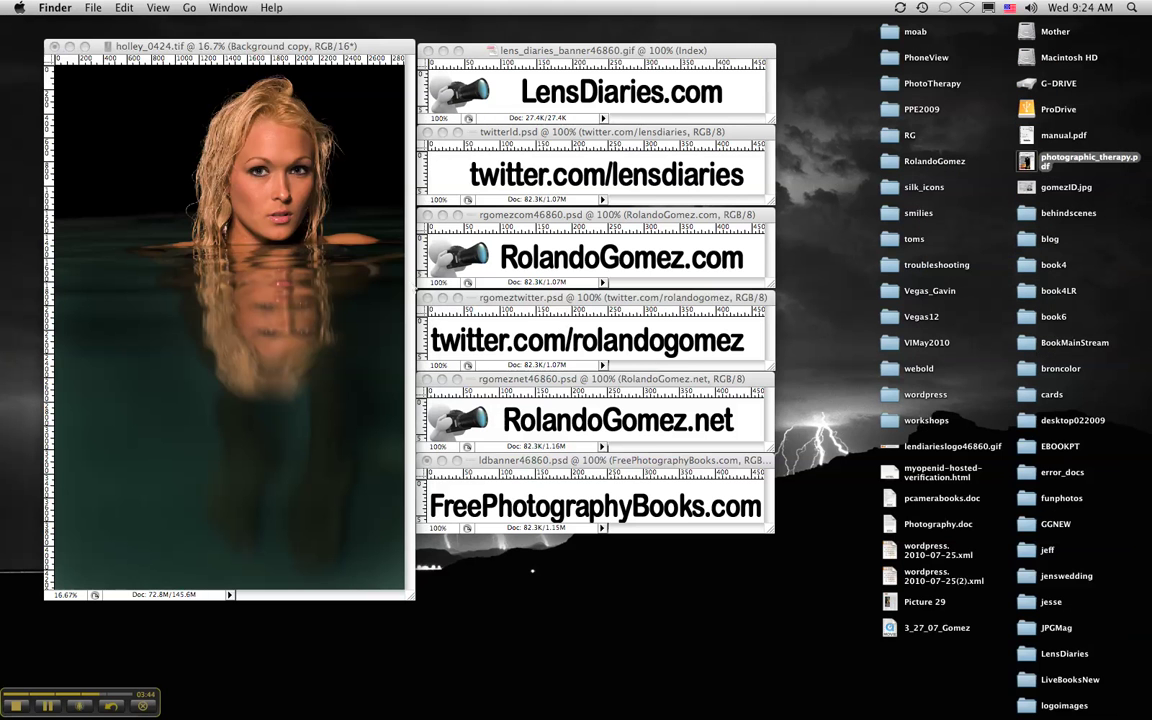
key("super+Tab")
scroll(1098, 76, "up", 5)
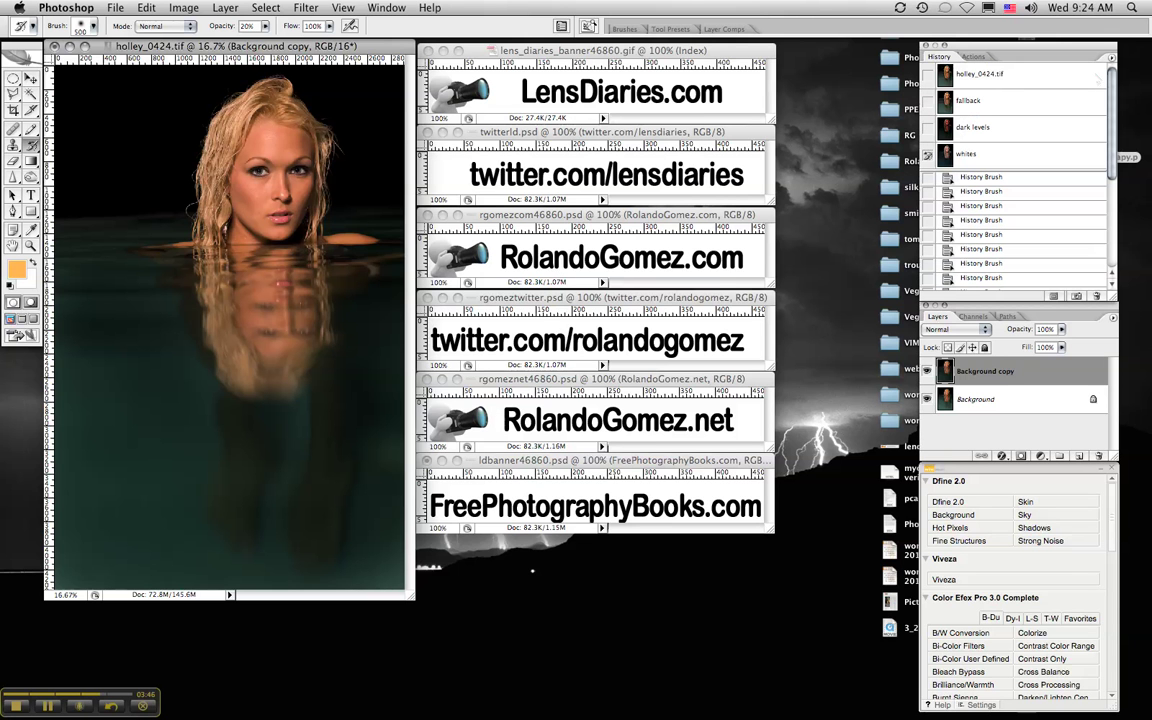